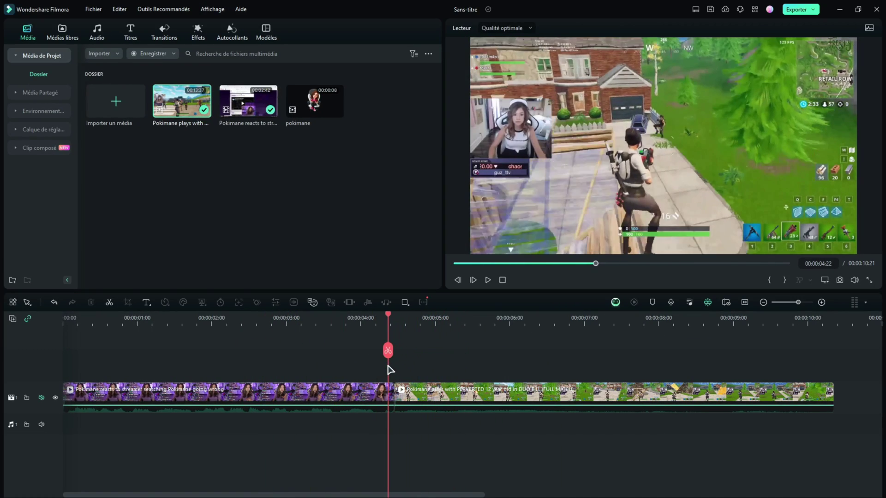
Step: Review the cut between the streamer reaction clip and the Fortnite gameplay clip on the timeline
left_click_drag(390, 370, 263, 371)
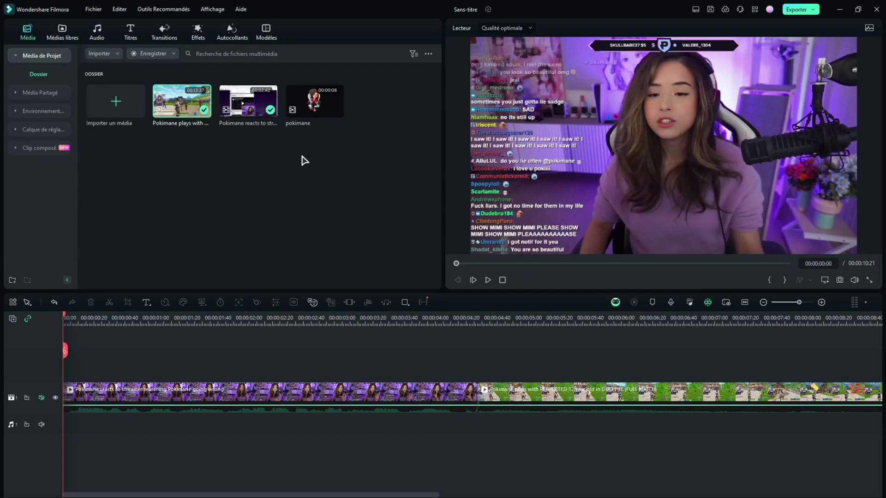
left_click_drag(124, 358, 606, 421)
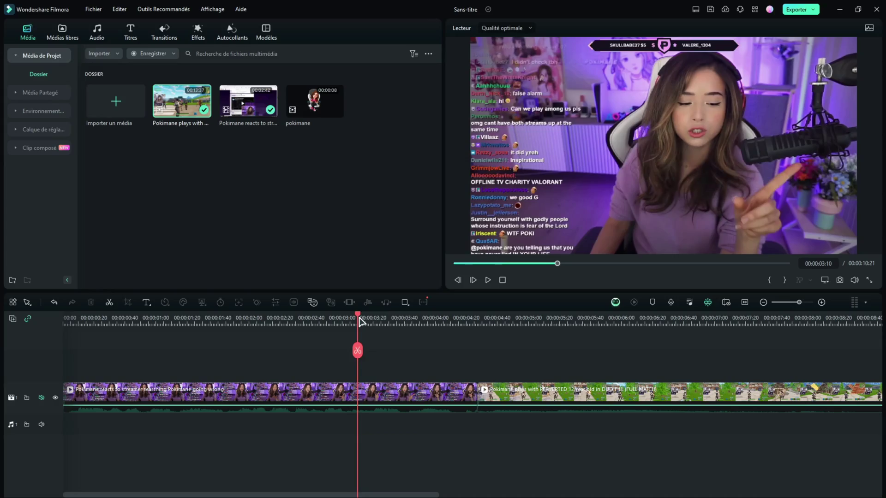
left_click_drag(383, 319, 403, 320)
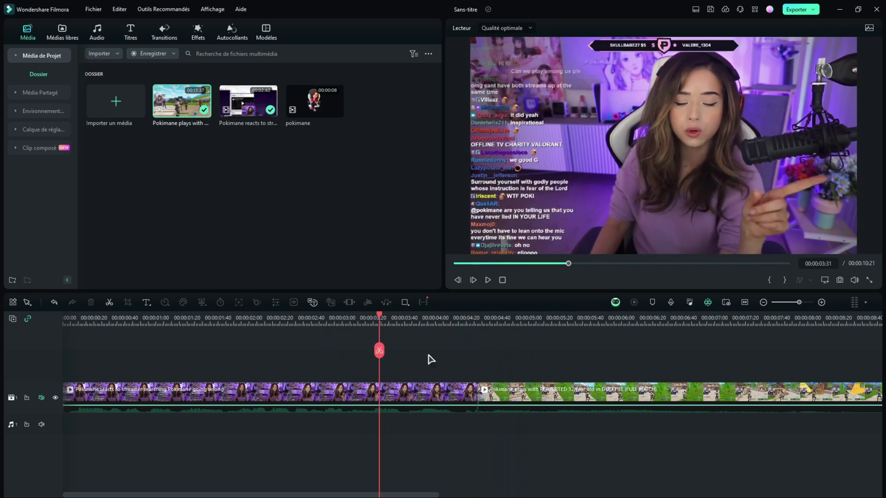
left_click_drag(379, 351, 185, 356)
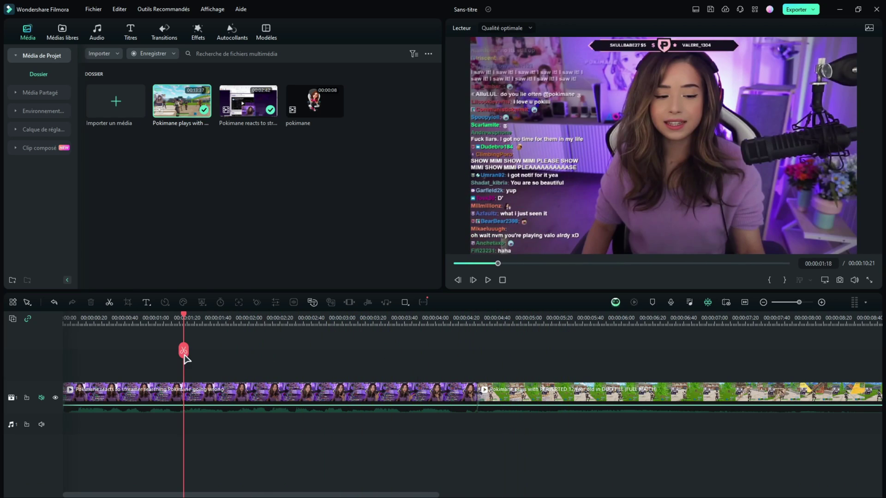
Step: Place the pokimane character clip at the start of the timeline, on a new track above the main videos
left_click_drag(548, 377, 312, 440)
left_click_drag(314, 102, 74, 358)
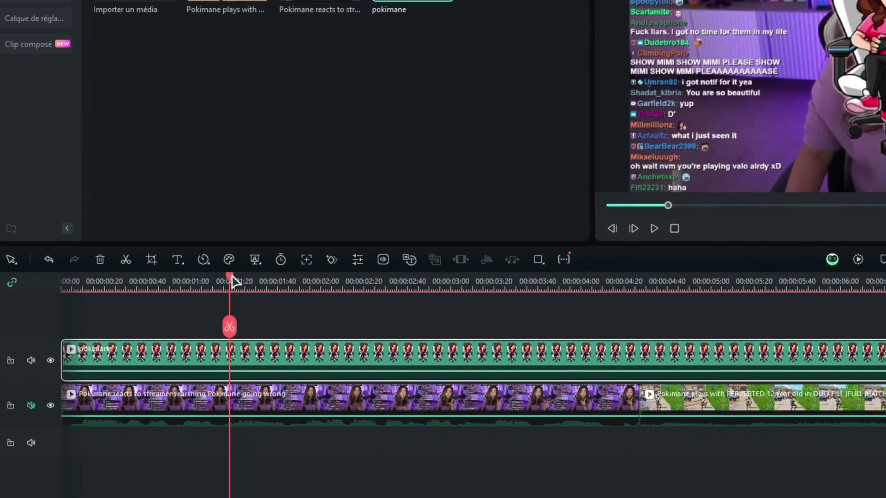
left_click_drag(215, 290, 326, 291)
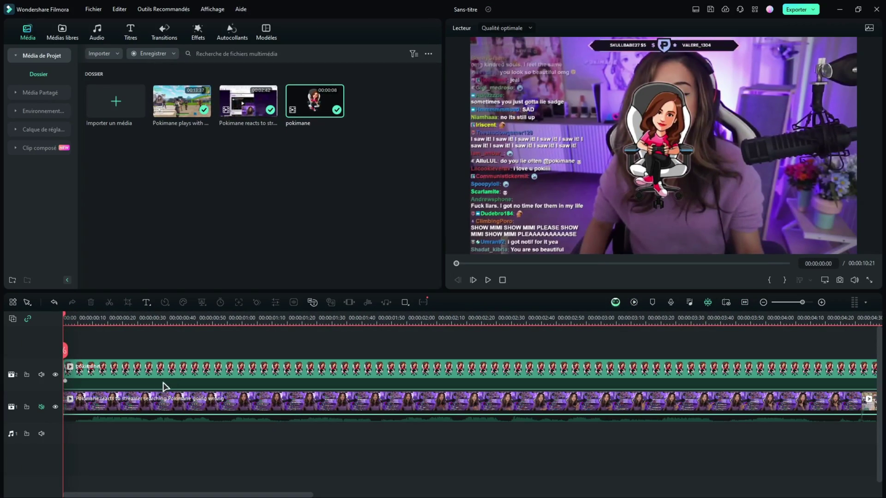
Step: Apply the Déformation Zoom 6 transition from the Zoom category to the start of the pokimane clip
left_click(164, 33)
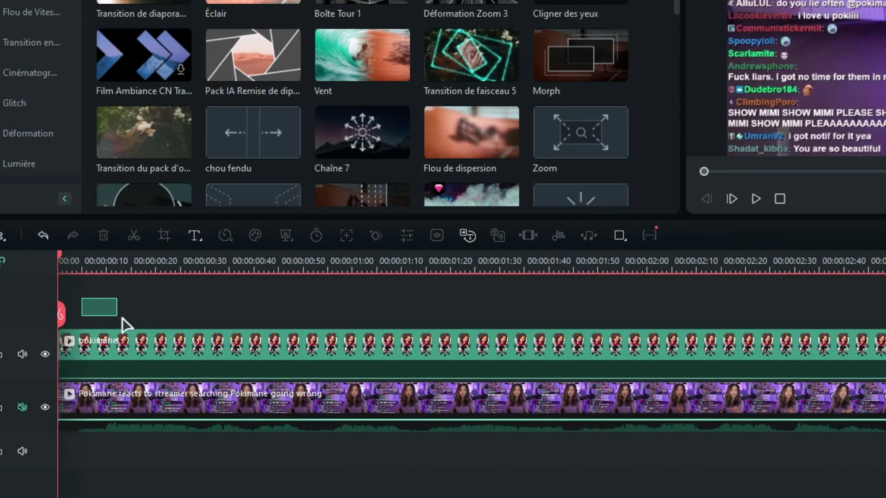
left_click_drag(122, 317, 410, 360)
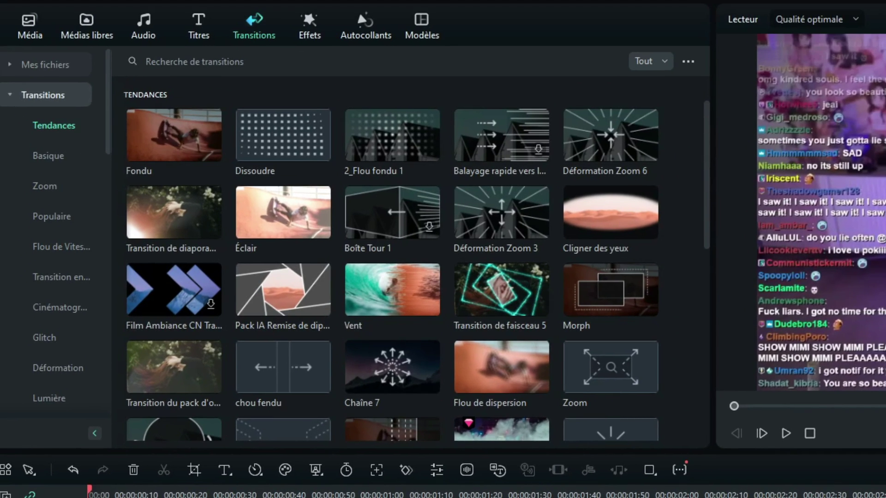
left_click(44, 186)
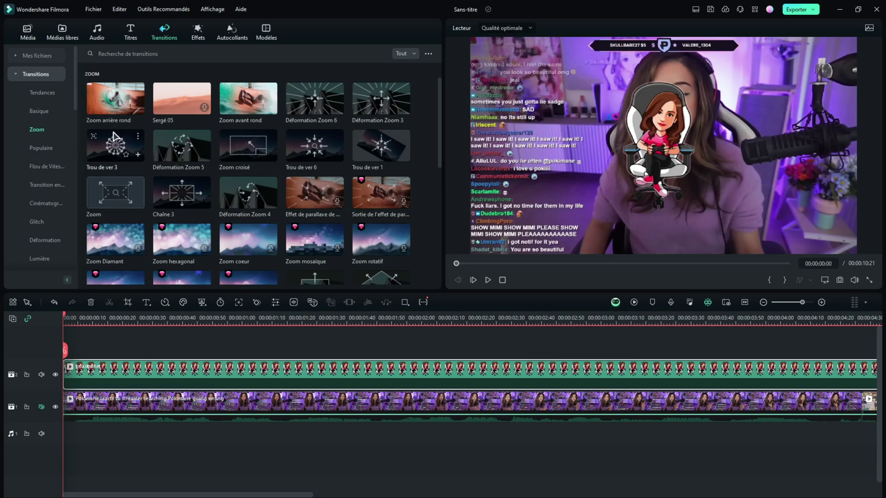
left_click_drag(115, 137, 93, 372)
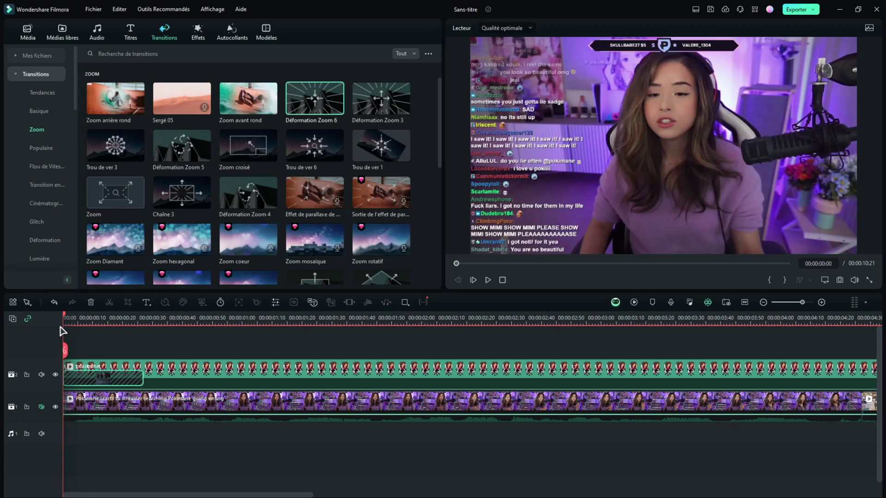
left_click_drag(63, 328, 75, 329)
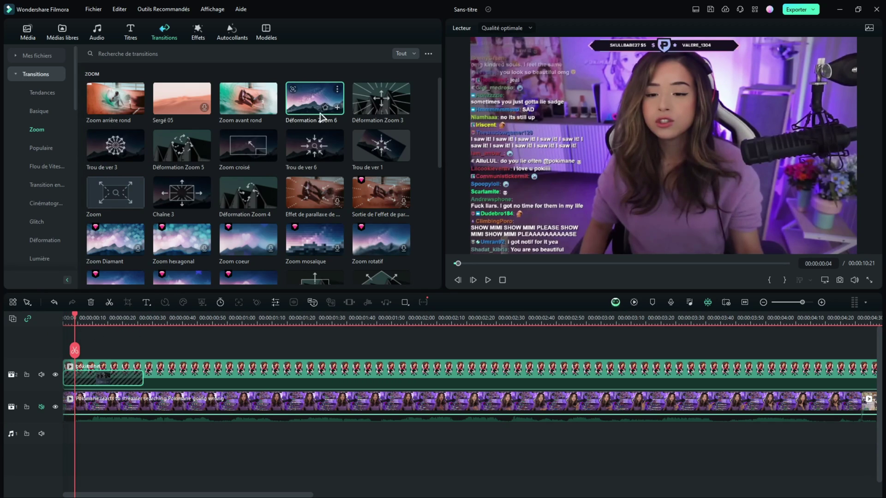
Step: Try the Déformation Zoom 3 transition on the pokimane clip's start, and put Déformation Zoom 6 back in its place
left_click_drag(392, 116, 116, 381)
key("ctrl+z")
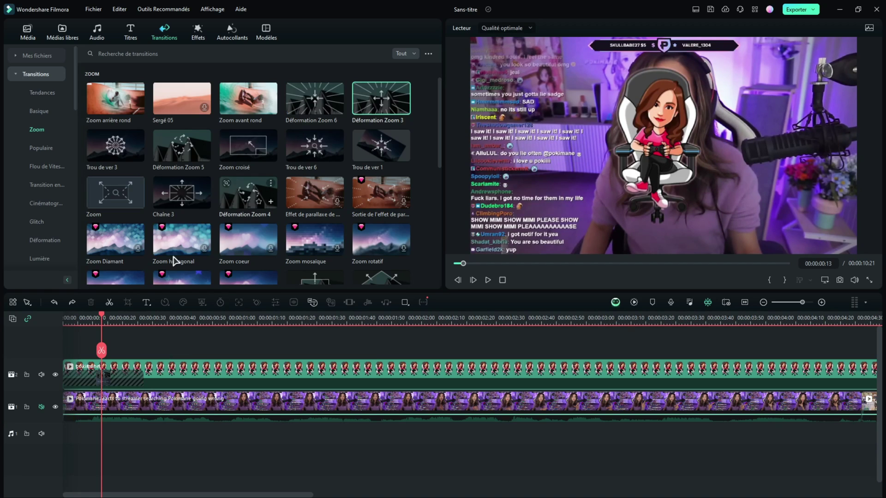
left_click_drag(101, 315, 64, 316)
mouse_move(315, 98)
left_mouse_down()
mouse_move(191, 296)
mouse_move(107, 378)
left_mouse_up()
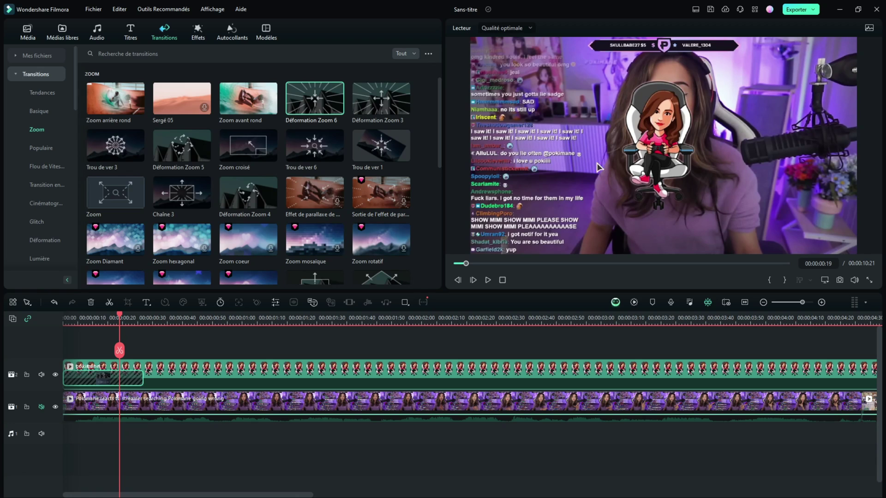
Step: Search the sticker library for "shockwave"
left_click(162, 372)
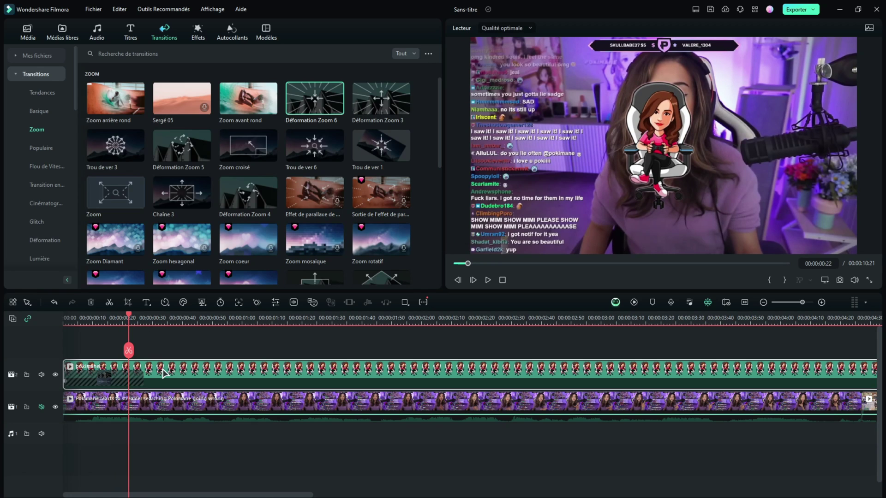
left_click(233, 37)
left_click(137, 53)
type("shockwave")
key("Return")
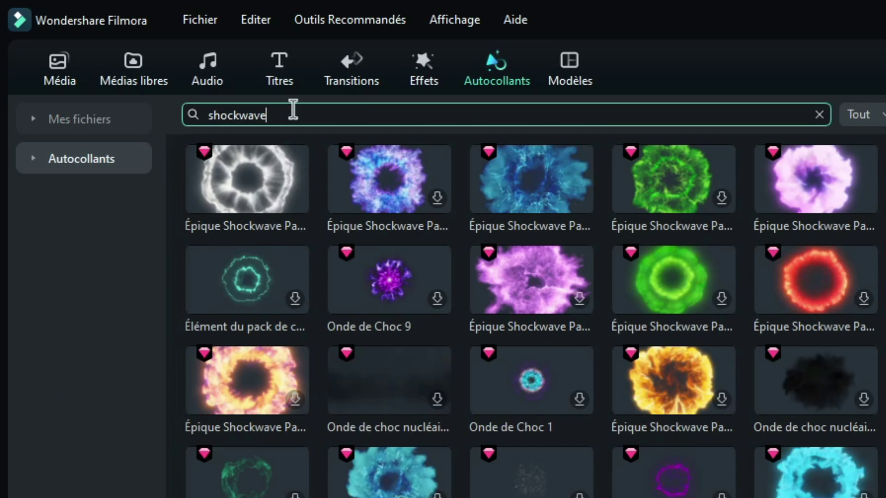
Step: Place the red ring sticker Épique Shockwave Pack Élément 11 on the track below the pokimane clip, starting at 00:00:00:22
left_click(170, 53)
left_click(24, 195)
left_click_drag(815, 279, 130, 353)
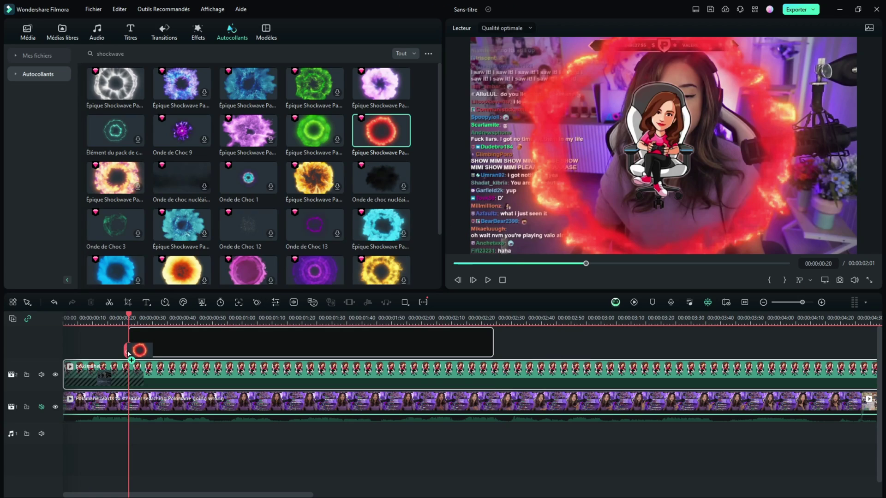
left_click_drag(178, 396, 246, 389)
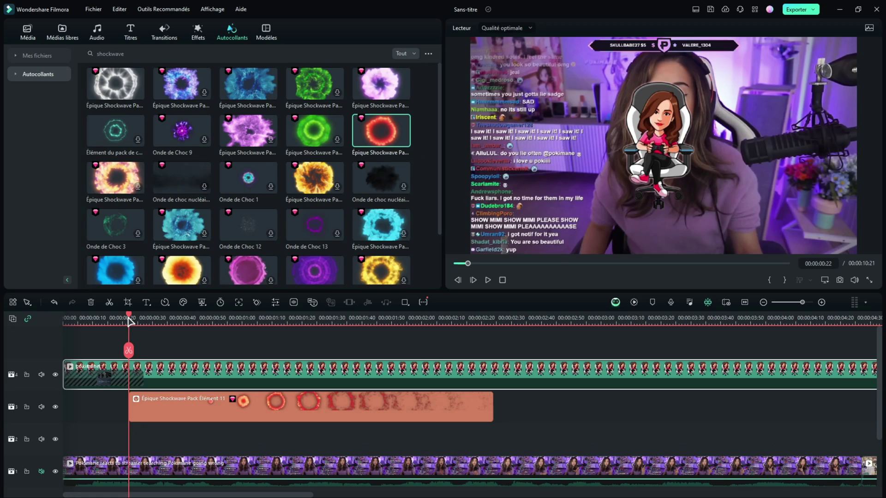
Step: Preview the shockwave behind the character, and try the sticker on a track above the pokimane clip
left_click_drag(139, 279, 349, 279)
left_click_drag(274, 340, 213, 347)
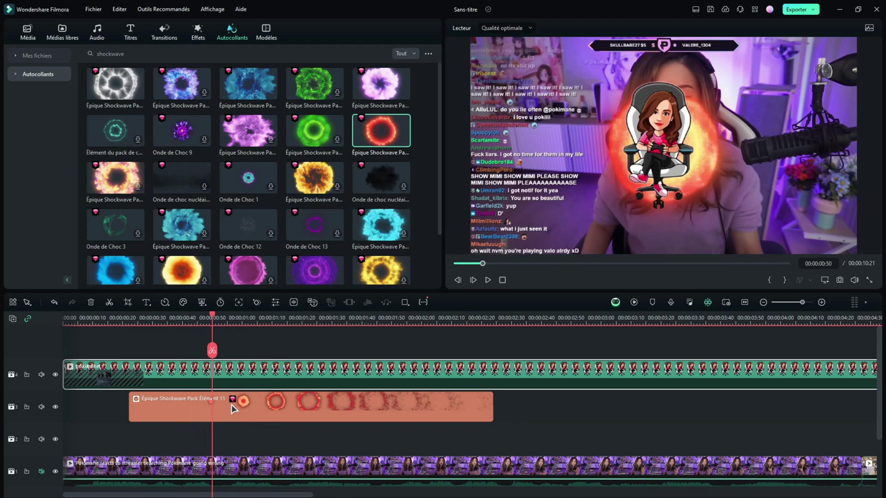
left_click_drag(233, 408, 233, 365)
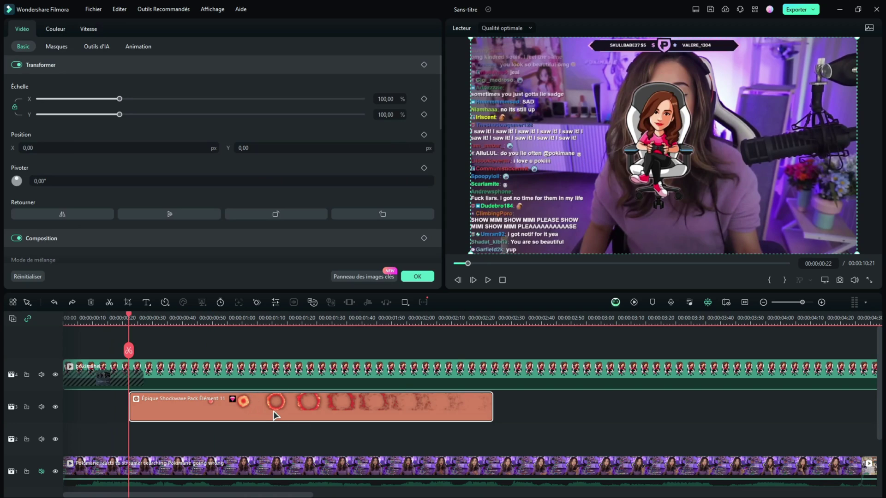
Step: Speed up the shockwave sticker to 2.63x with uniform speed and apply the change
right_click(275, 409)
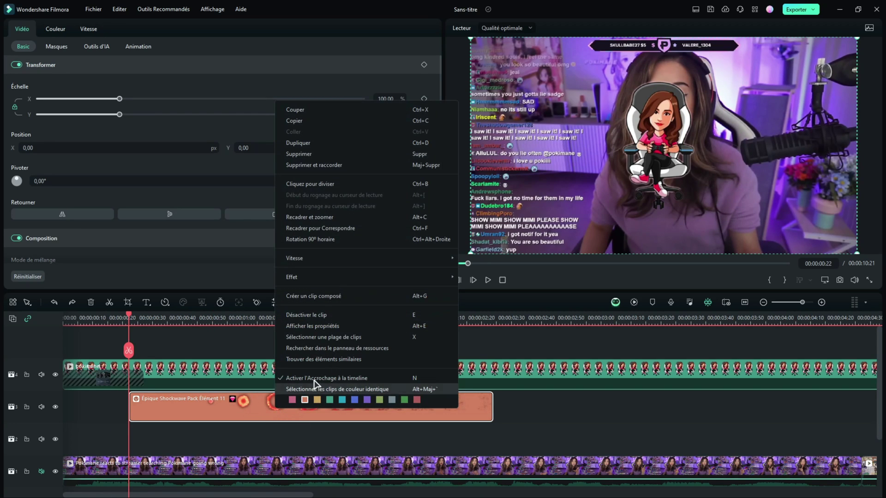
mouse_move(312, 261)
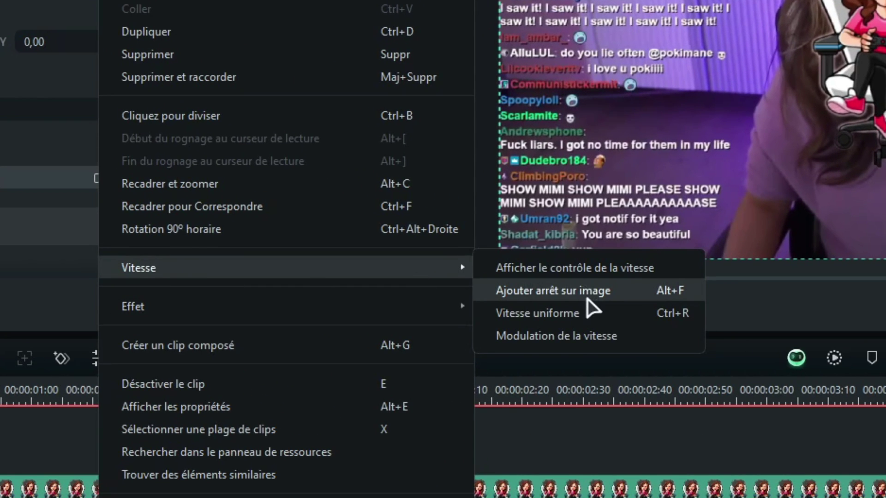
left_click(580, 314)
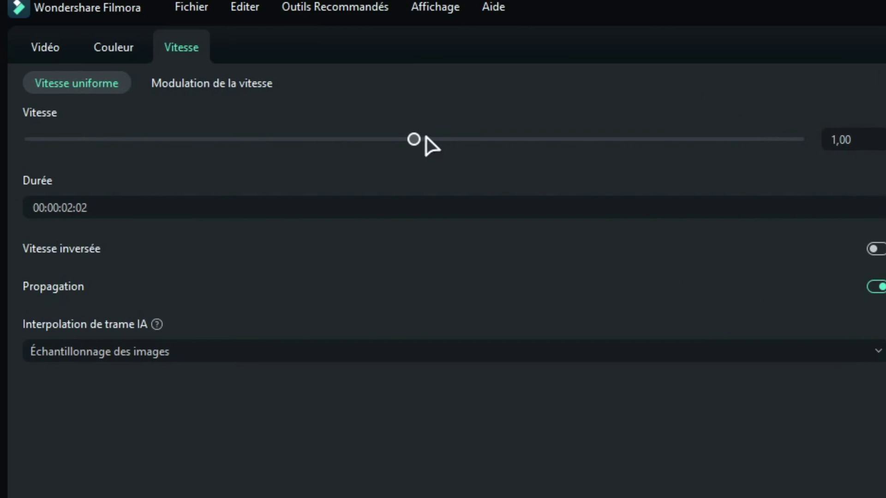
left_click_drag(428, 144, 500, 161)
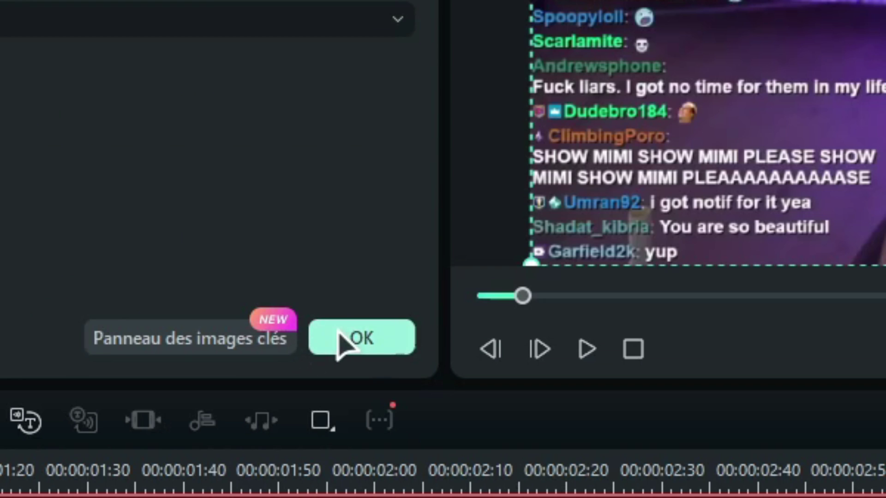
left_click(362, 336)
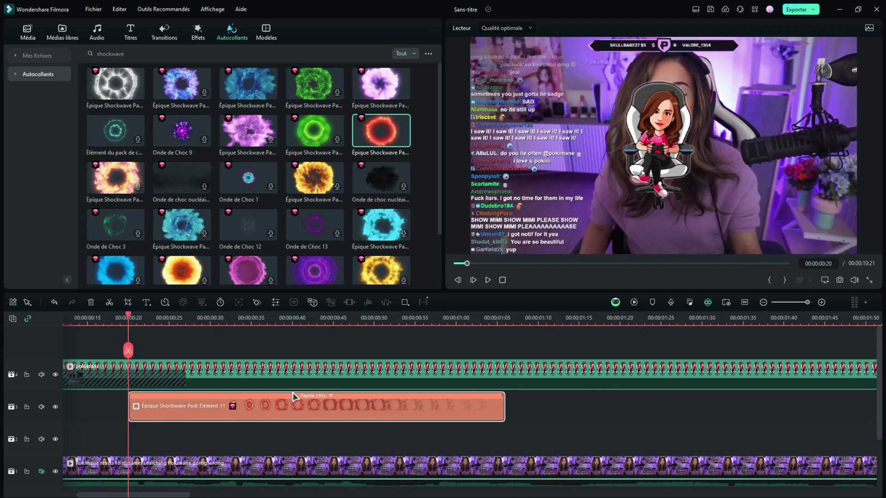
Step: Add a transform keyframe to the pokimane clip at 00:00:00:20, and enlarge its scale to 91.30% at 00:00:00:23
left_click(210, 376)
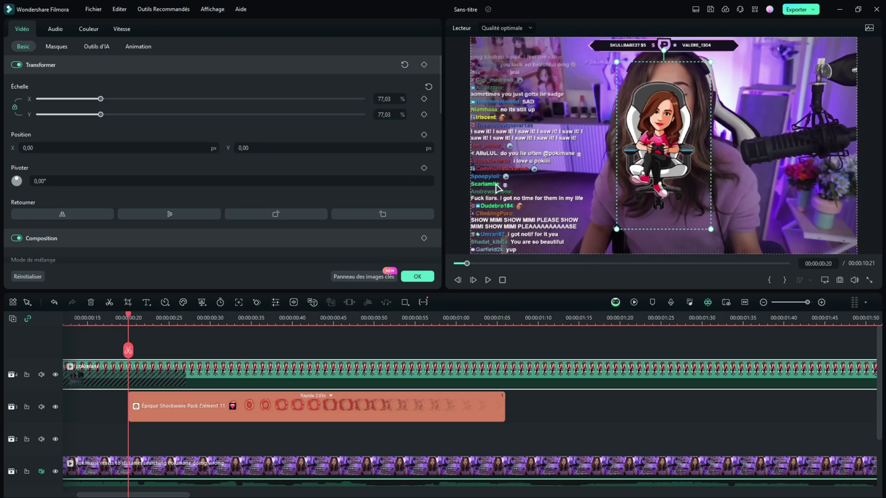
left_click(424, 65)
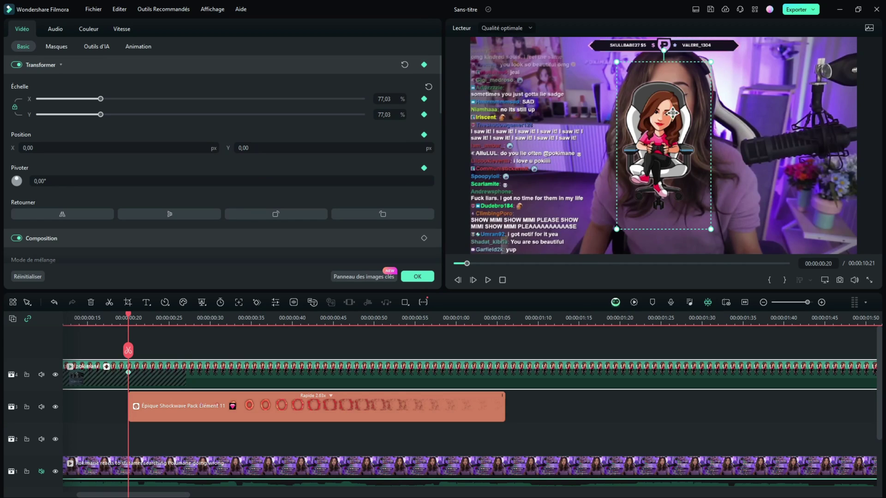
left_click_drag(130, 318, 154, 321)
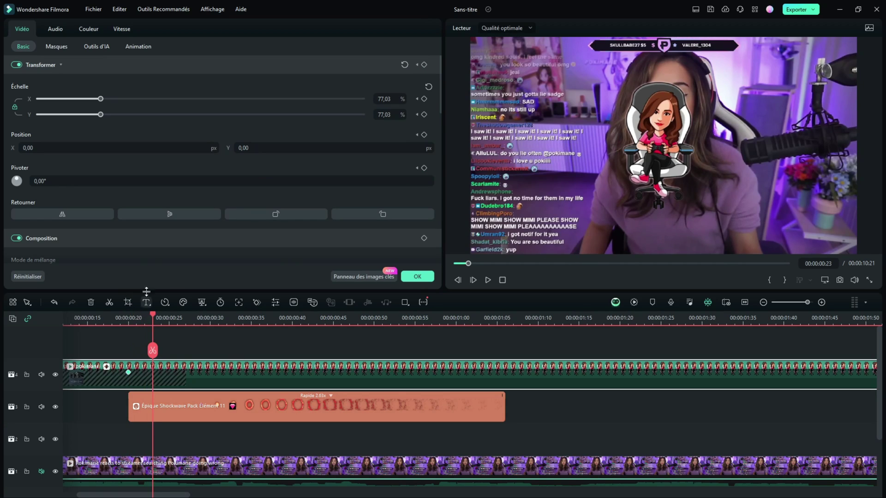
left_click_drag(103, 100, 112, 101)
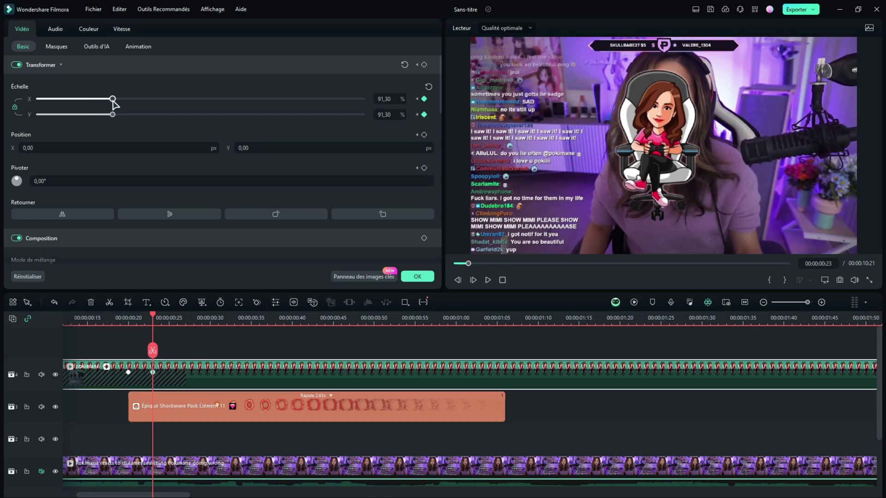
Step: Scale the pokimane clip back down at 00:00:00:27 to end the bounce, and apply the settings
left_click_drag(153, 319, 184, 318)
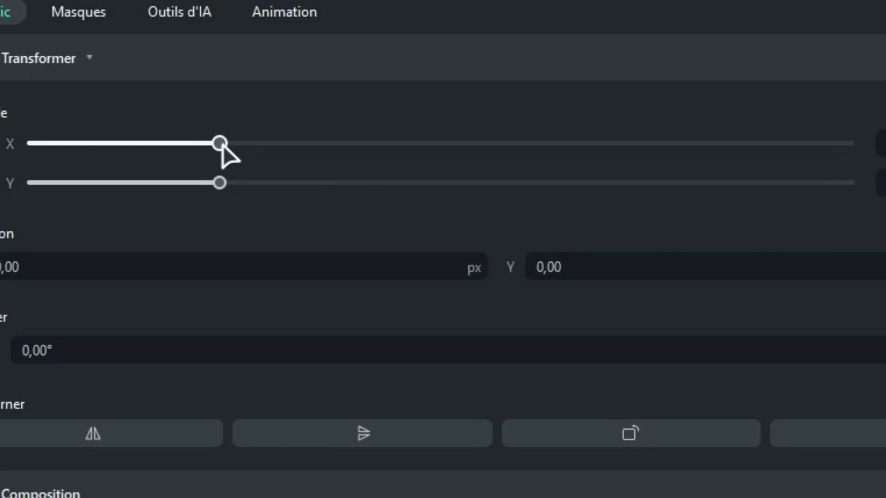
left_click_drag(220, 144, 186, 153)
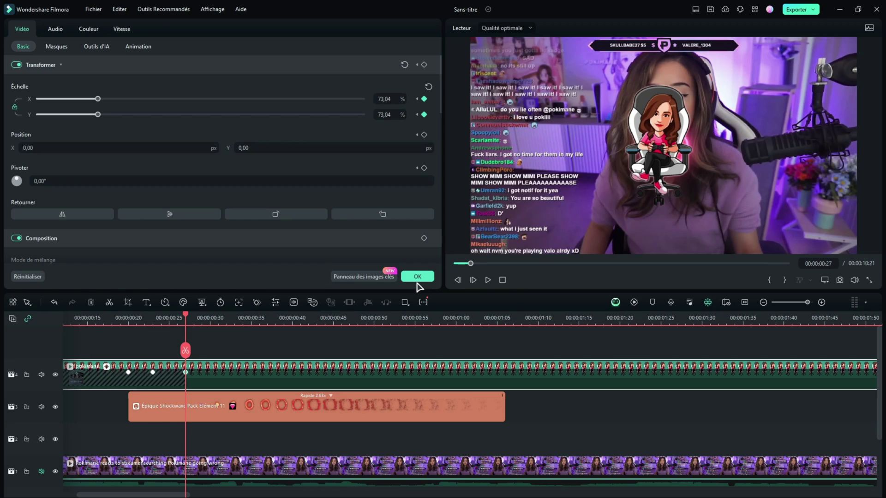
left_click(417, 278)
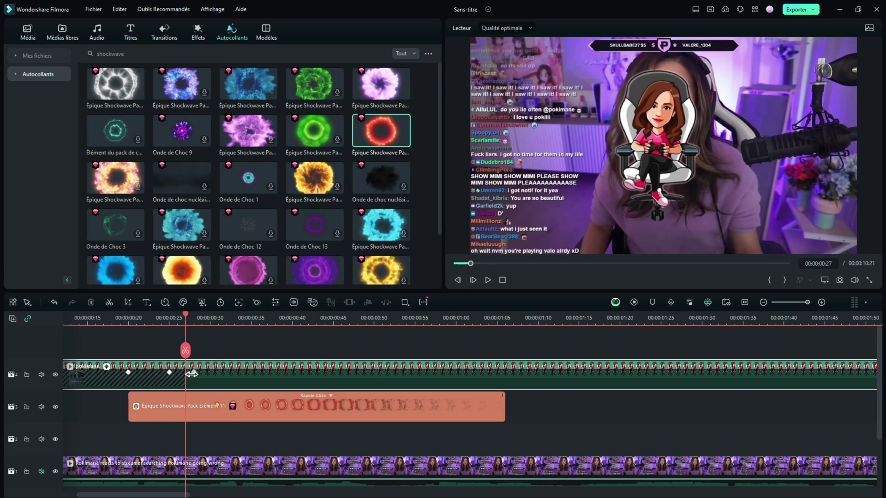
Step: Render the timeline preview of the character's entrance animation
left_click(103, 321)
left_click_drag(447, 318, 595, 317)
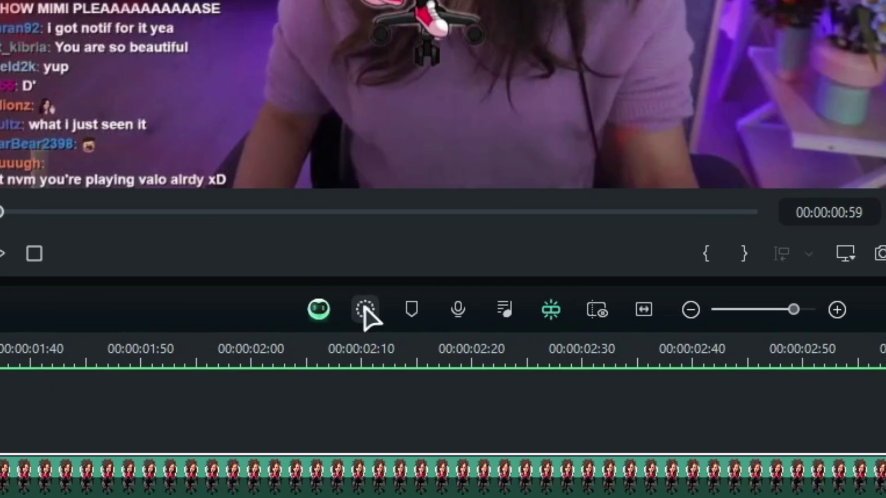
left_click(635, 302)
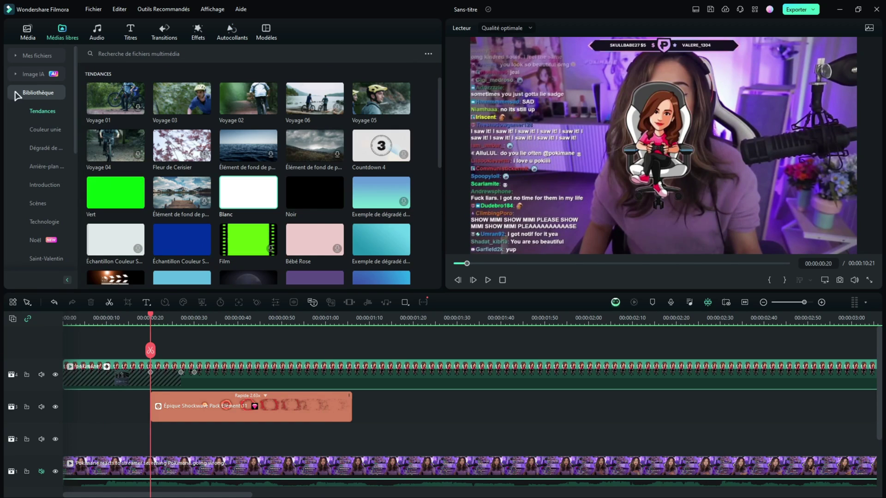
Step: Add the Blanc background clip behind the character just after the shockwave, and tint its highlights pink (86.27, 1.57, 100.00) with the color wheels
left_click_drag(136, 240, 362, 444)
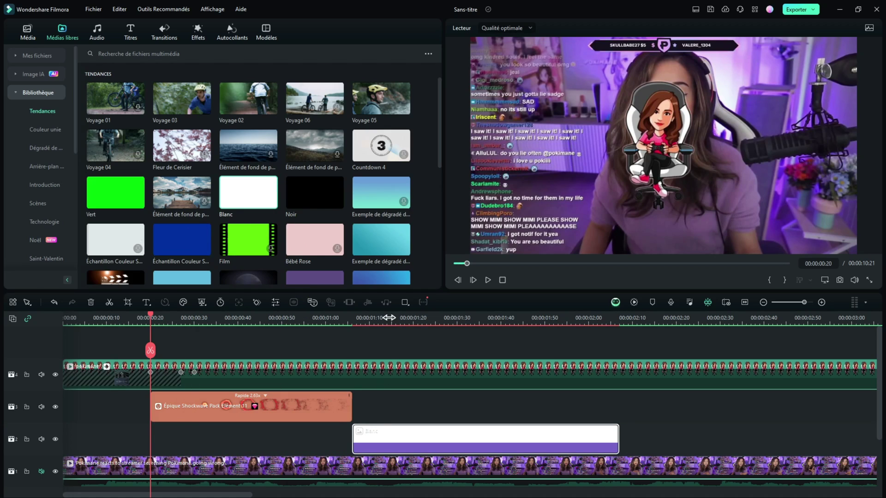
left_click(387, 318)
double_click(439, 444)
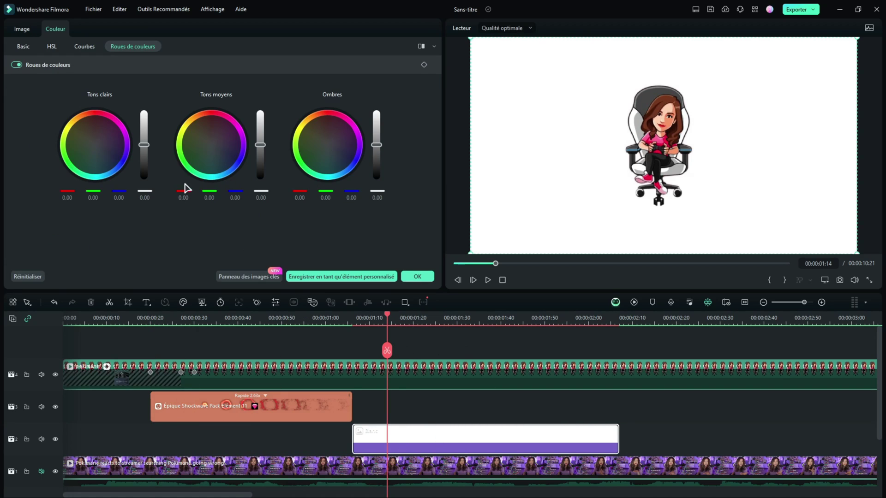
left_click_drag(116, 125, 117, 124)
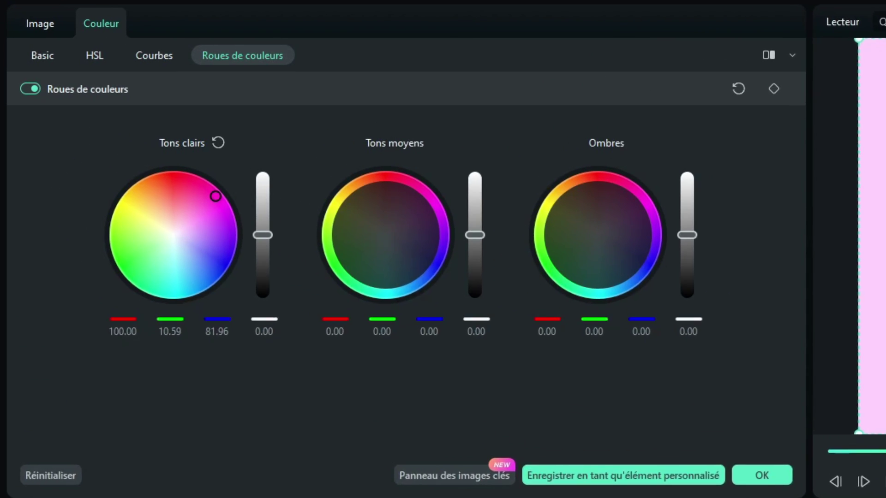
left_click_drag(248, 220, 255, 225)
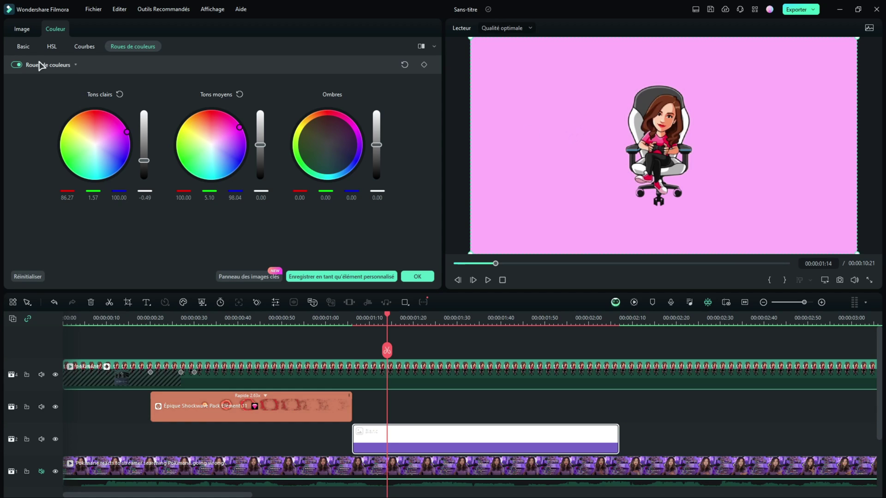
Step: Add a circle mask to the Blanc background clip and reshape it into a round disc centred behind the character
left_click(23, 46)
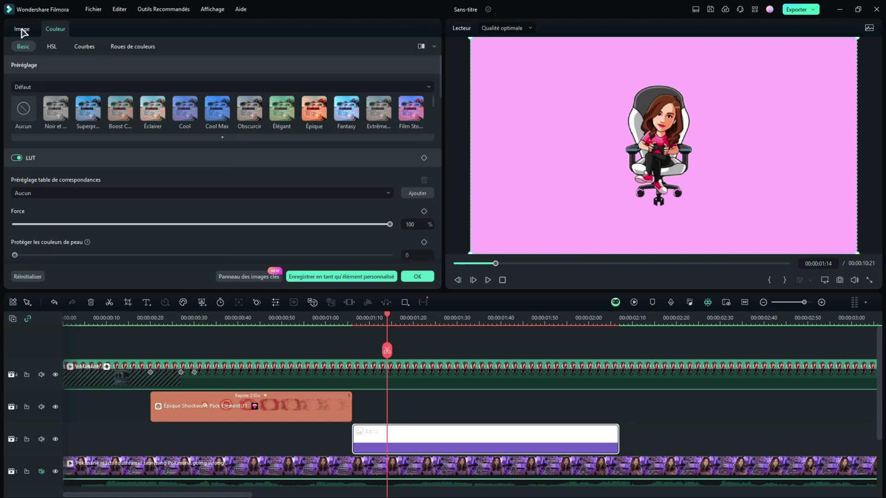
left_click(22, 28)
left_click(57, 46)
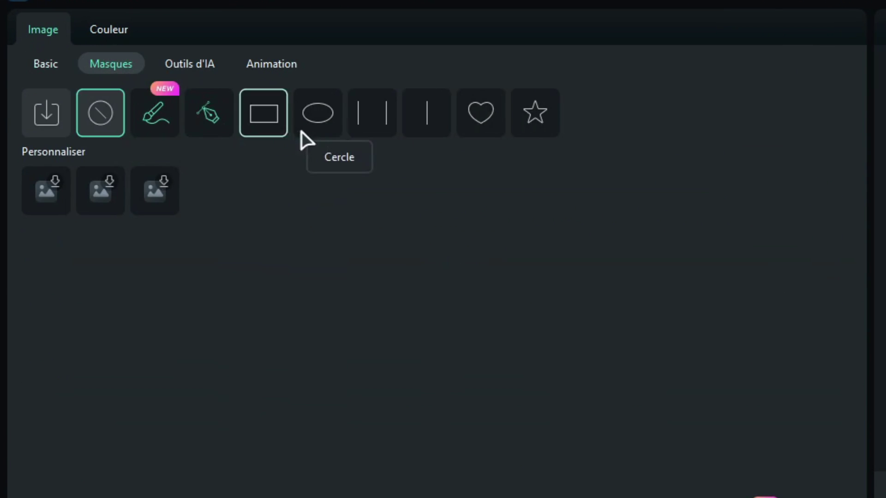
left_click(323, 121)
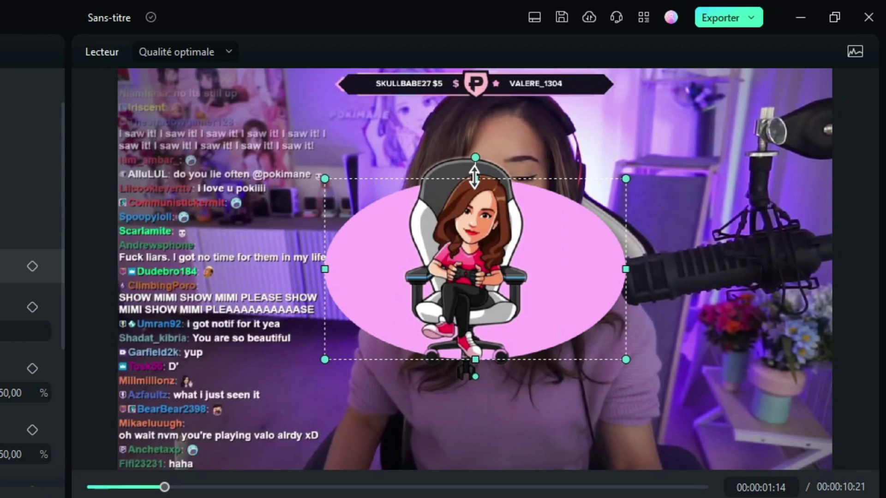
left_click_drag(475, 177, 467, 113)
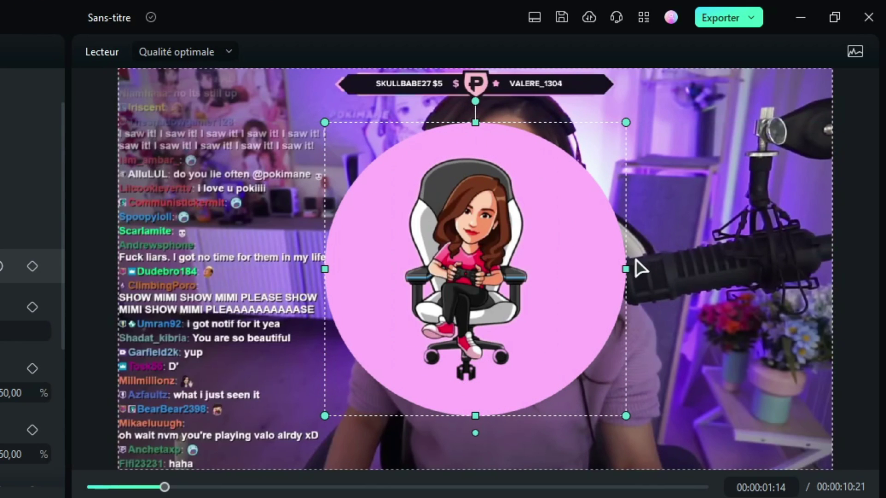
left_click_drag(625, 413, 600, 390)
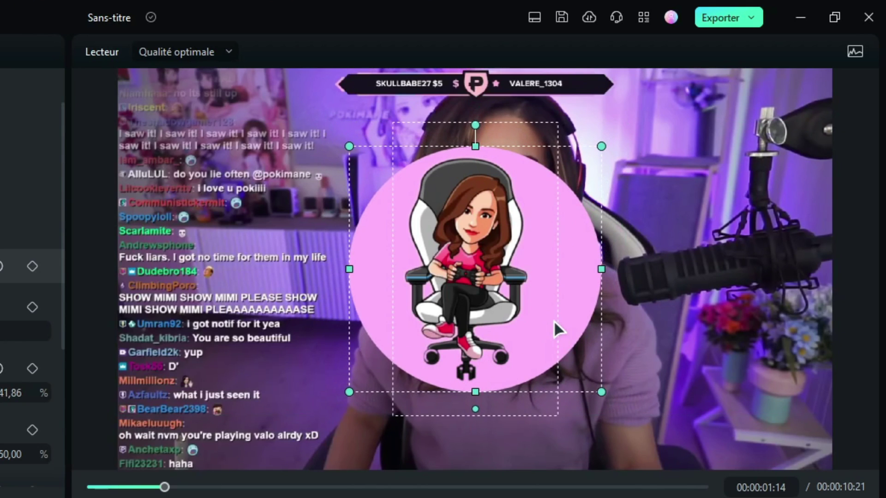
left_click_drag(598, 333, 575, 330)
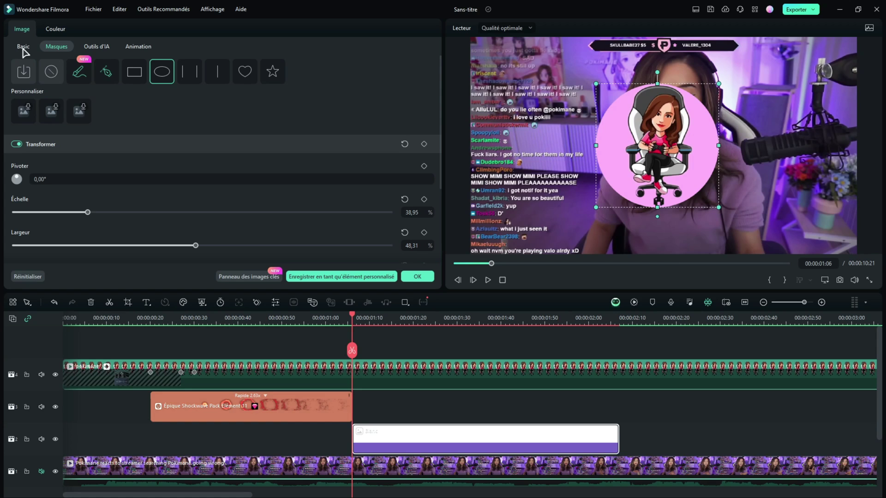
Step: Scale the Blanc background clip down to 26.25% and move it to start with the shockwave sticker at 00:00:00:20
left_click(23, 47)
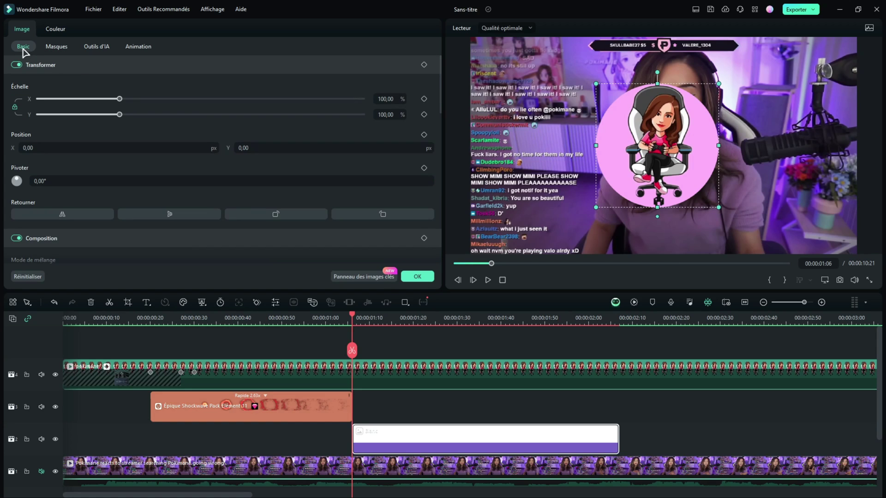
left_click_drag(120, 99, 60, 101)
left_click(129, 319)
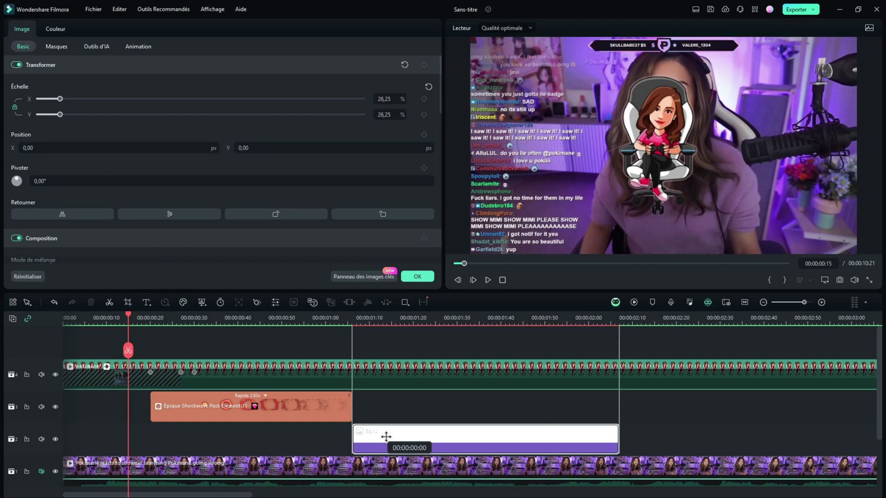
left_click_drag(386, 437, 189, 443)
Step: Add a transform keyframe to the Blanc background clip at 00:00:00:27
left_click(142, 320)
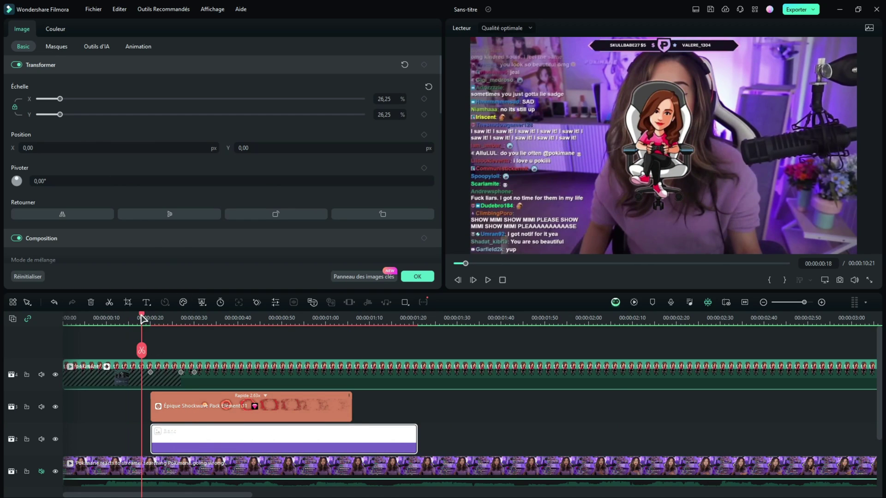
left_click(194, 319)
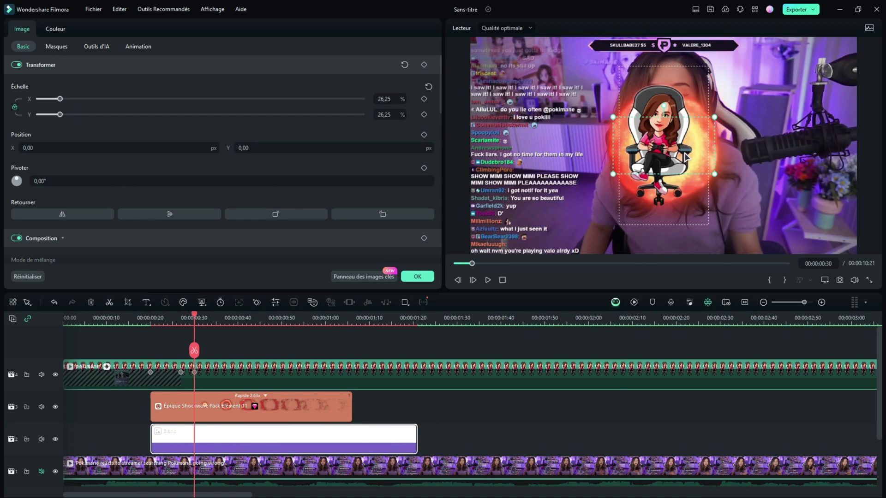
left_click(424, 65)
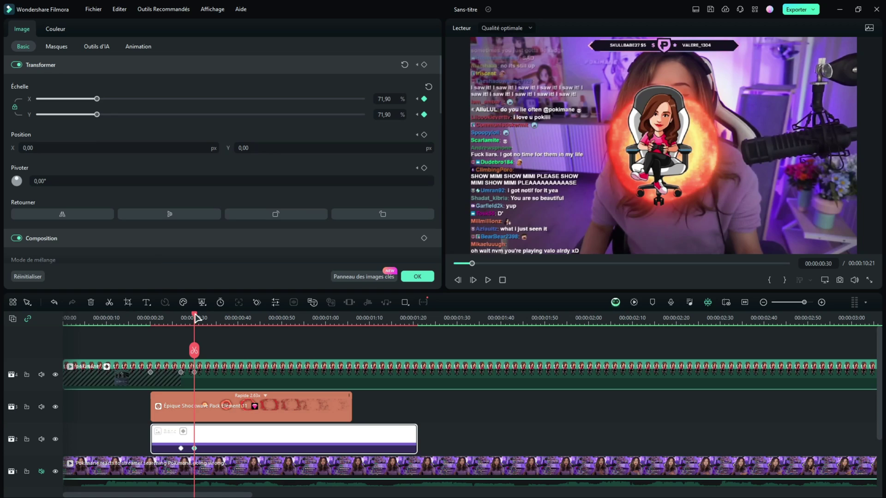
left_click_drag(194, 317, 204, 318)
left_click_drag(97, 114, 225, 114)
left_click(238, 317)
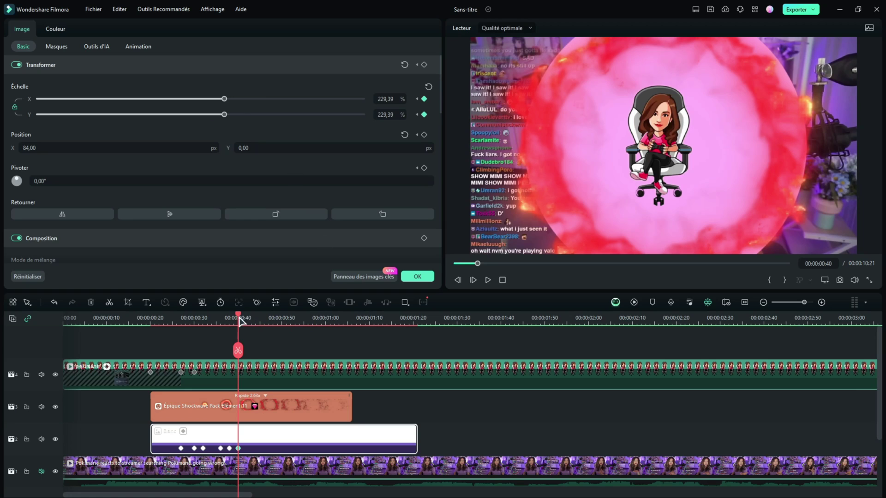
left_click_drag(239, 321, 264, 321)
left_click_drag(224, 99, 490, 122)
left_click(300, 318)
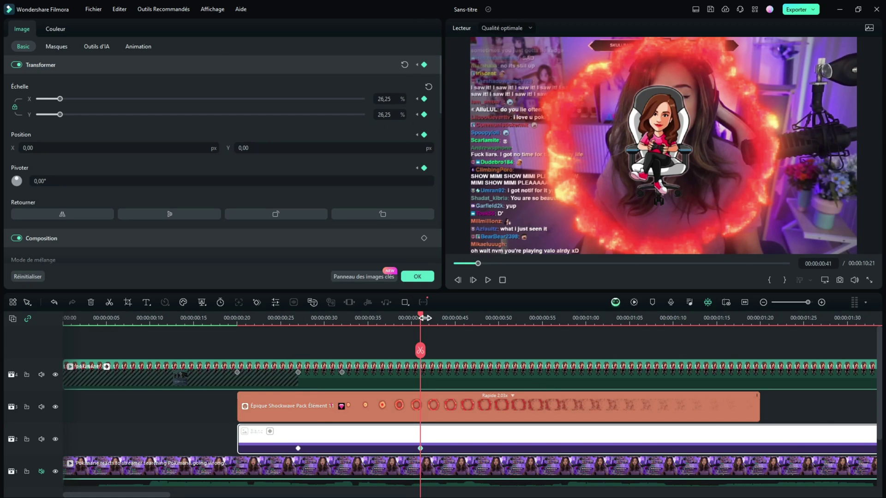
Step: Enlarge the Blanc background progressively to 400% with scale keyframes following the shockwave, shrink it to 0% at 00:00:02:31, and preview the animation
left_click_drag(425, 318, 437, 323)
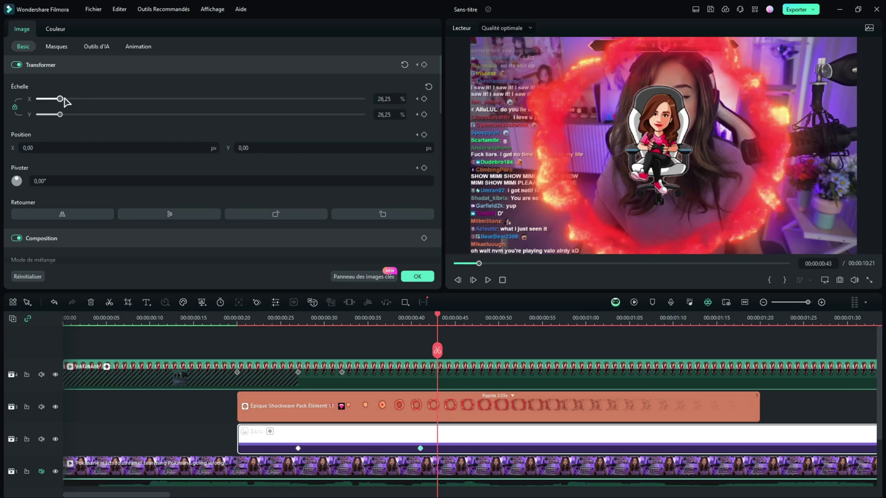
left_click_drag(65, 99, 118, 115)
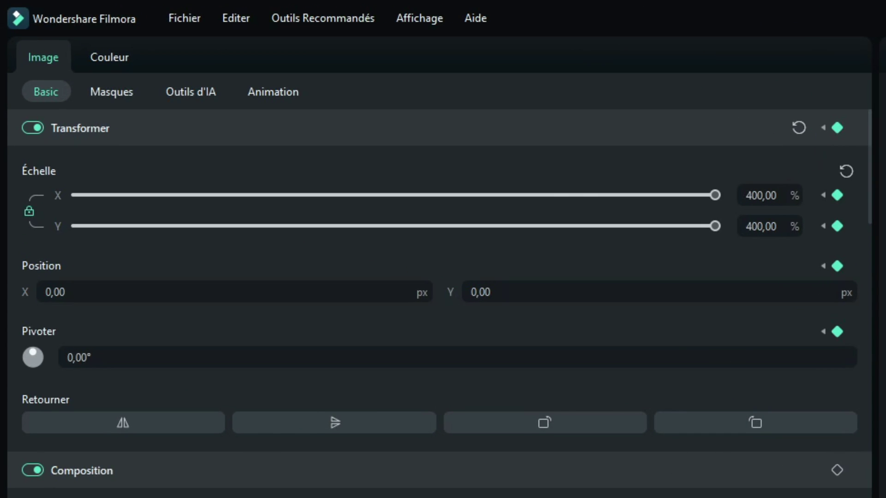
left_click_drag(233, 323, 257, 323)
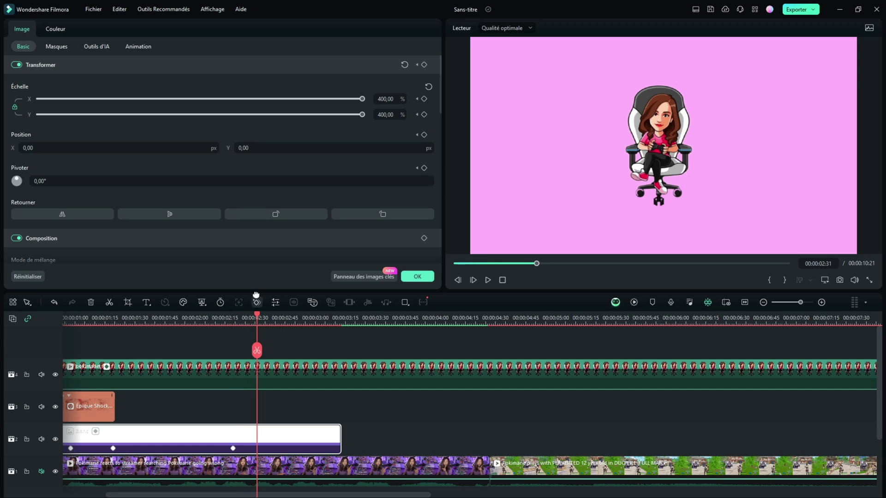
left_click_drag(362, 114, 3, 122)
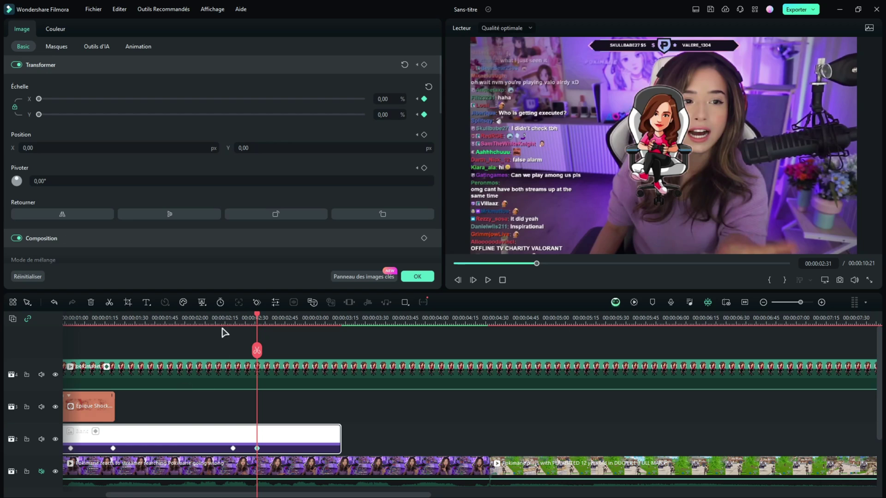
key("space")
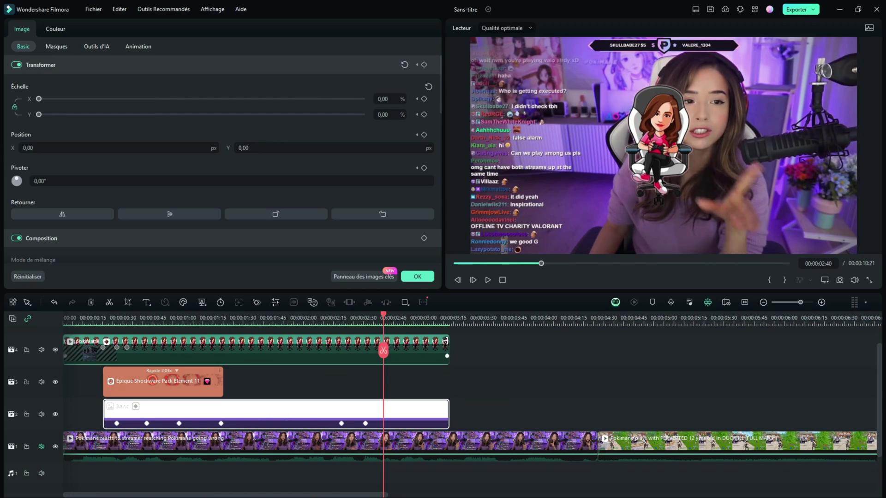
Step: Trim the pokimane and Blanc clips to end at 00:00:02:32, and add a transition from the Zoom category to the end of the pokimane clip
left_click_drag(360, 316, 368, 321)
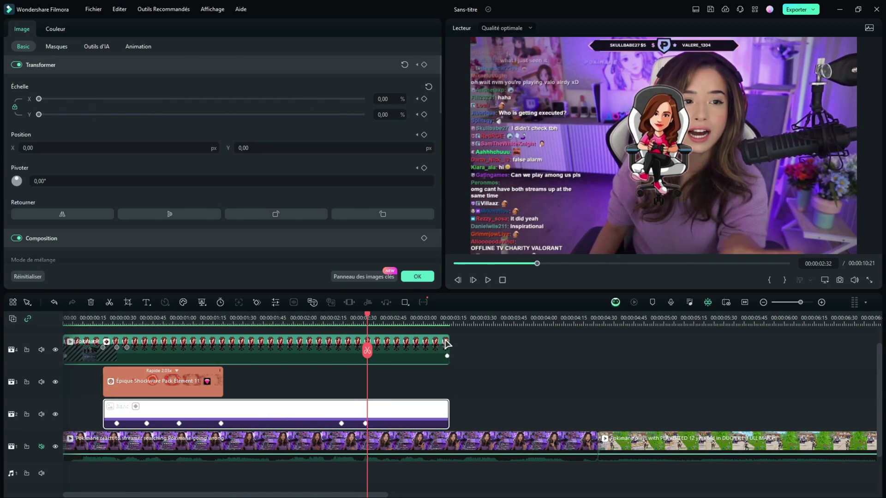
left_click_drag(446, 341, 367, 344)
left_click_drag(446, 407, 367, 413)
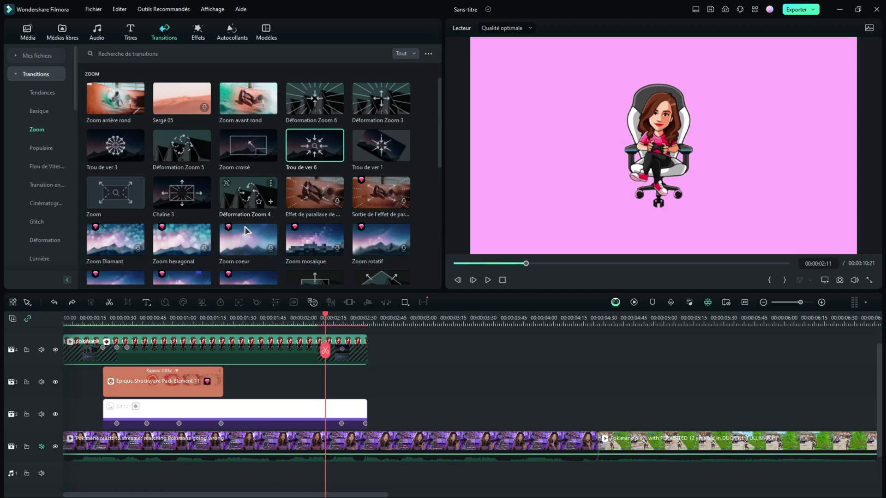
mouse_move(107, 158)
left_mouse_down()
mouse_move(163, 159)
mouse_move(334, 354)
mouse_move(333, 346)
left_mouse_up()
left_click_drag(327, 317, 359, 331)
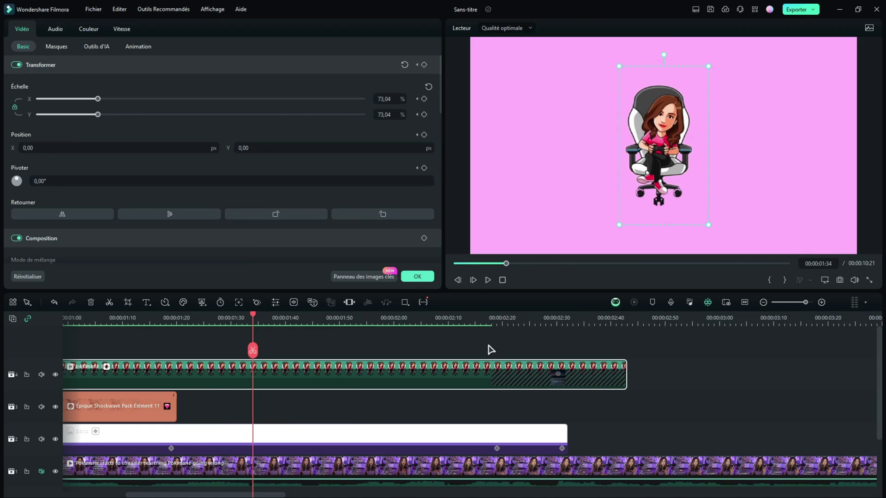
Step: Add transform keyframes to the pokimane clip at 00:00:02:17 and 00:00:01:44, and enlarge its scale to 107.28% at 00:00:01:59
left_click(486, 319)
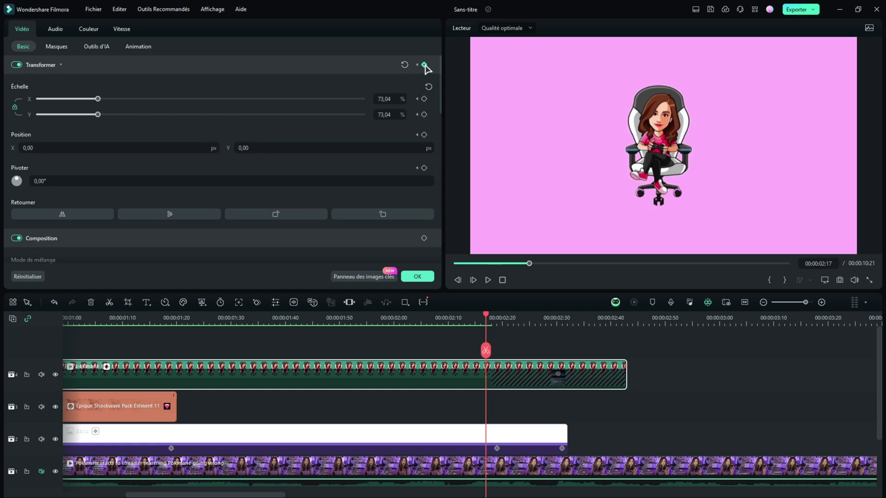
left_click(307, 317)
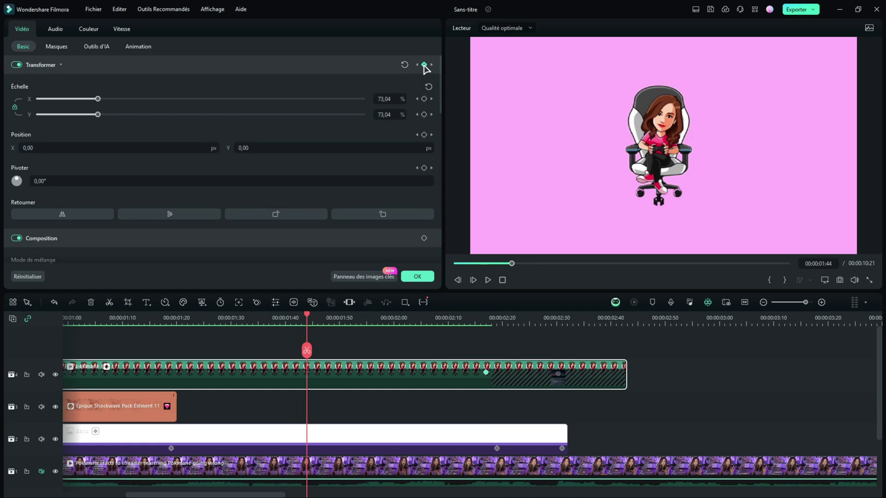
left_click_drag(98, 98, 126, 100)
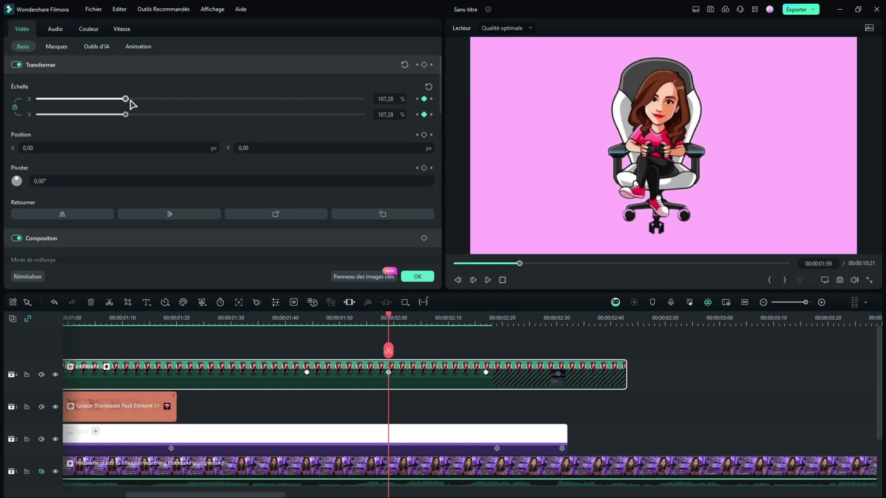
Step: Preview the character's enlargement, shift its middle keyframe earlier to 00:00:01:51, and apply the settings
key("space")
key("space")
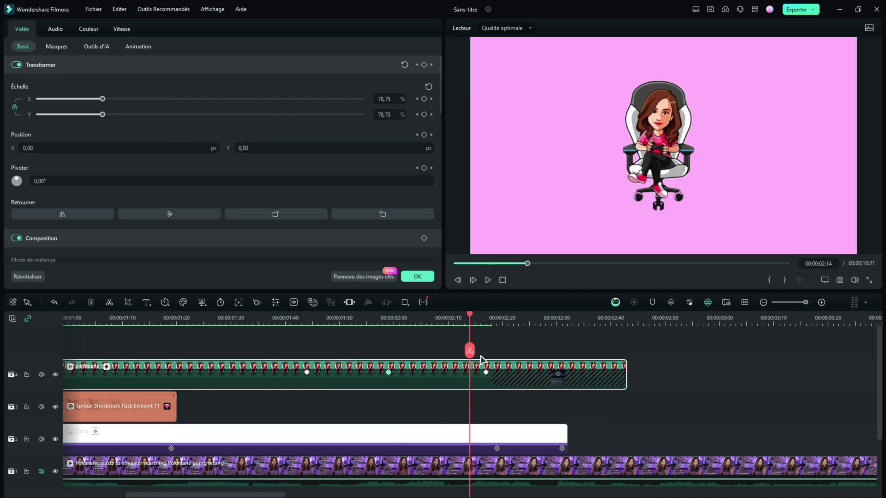
left_click(276, 321)
left_click_drag(261, 324, 196, 324)
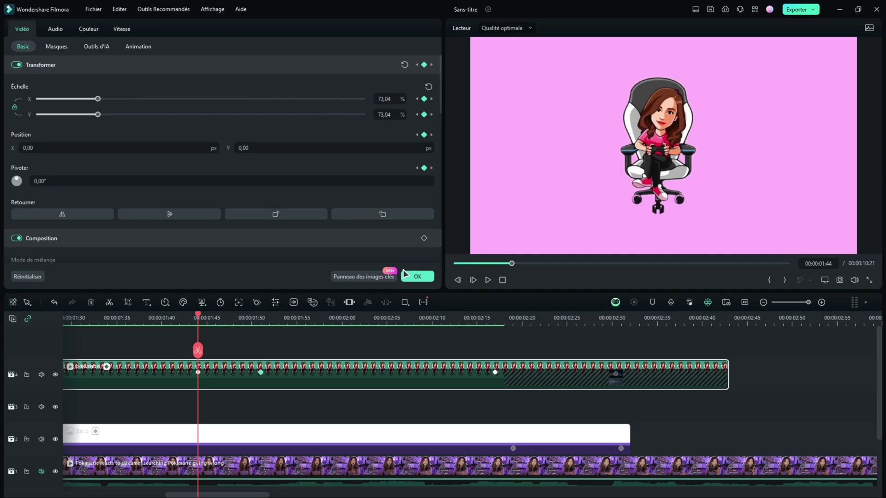
left_click(405, 274)
Step: Search the stickers for "coeur" and place the Élément de pack de coeurs magiques 01 sticker behind the character at 00:00:01:44
left_click(245, 37)
left_click(158, 55)
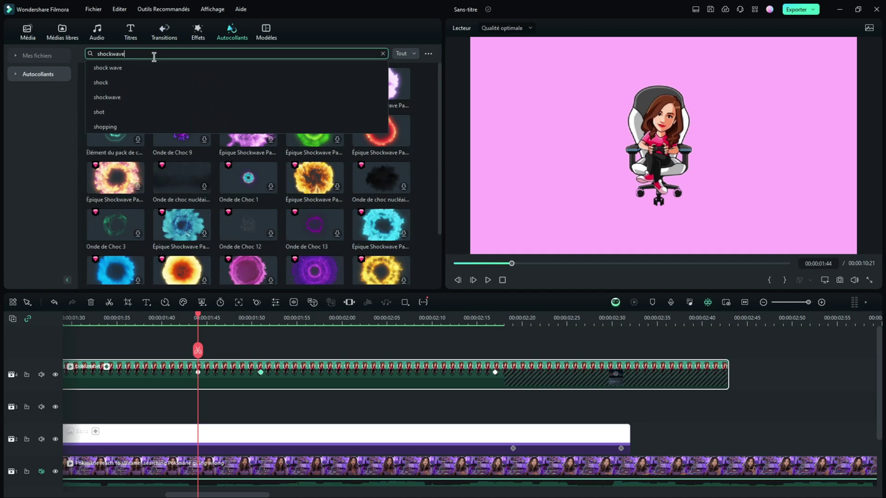
type("coeur")
key("Return")
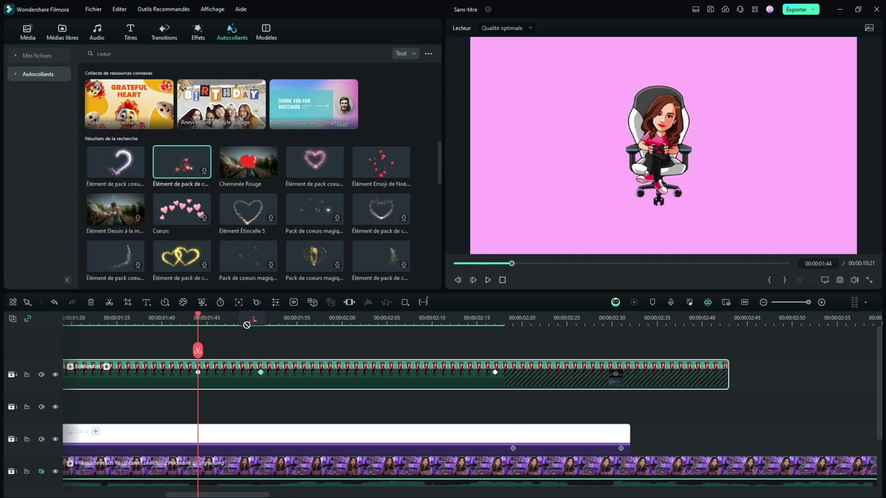
left_click_drag(247, 325, 199, 411)
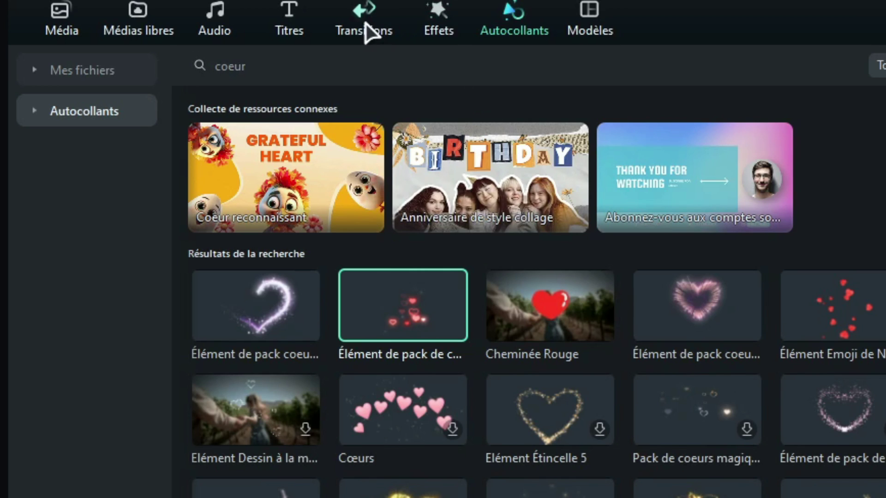
Step: Shorten the heart sticker to 00:00:00:35 and add the Dissoudre transition to its end
left_click(366, 30)
left_click(336, 69)
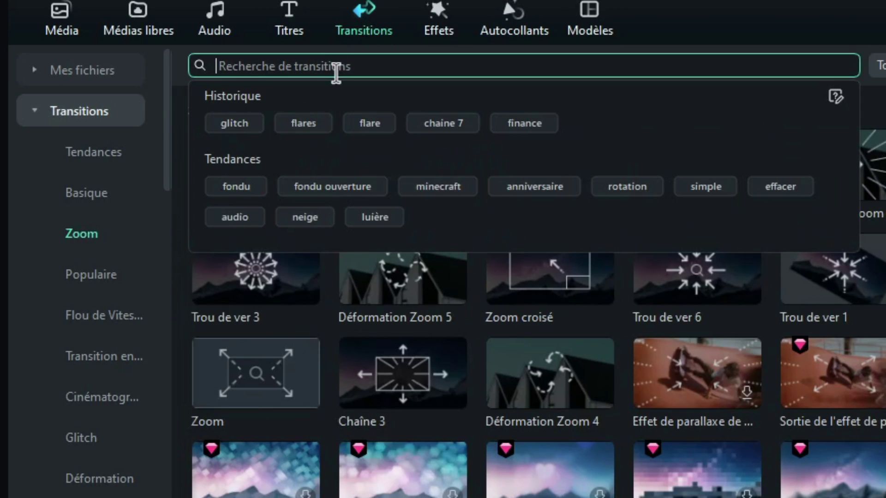
type("dissoudre")
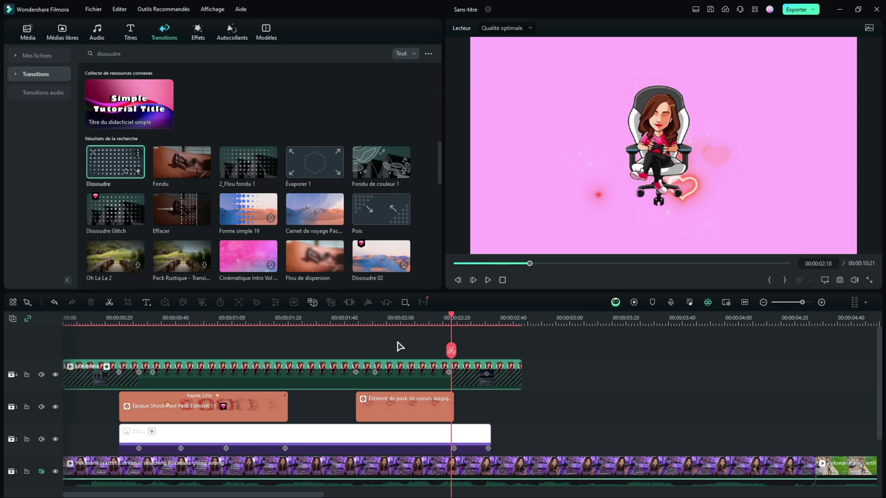
left_click_drag(397, 346, 441, 415)
left_click_drag(357, 409, 434, 411)
left_click_drag(313, 333, 364, 414)
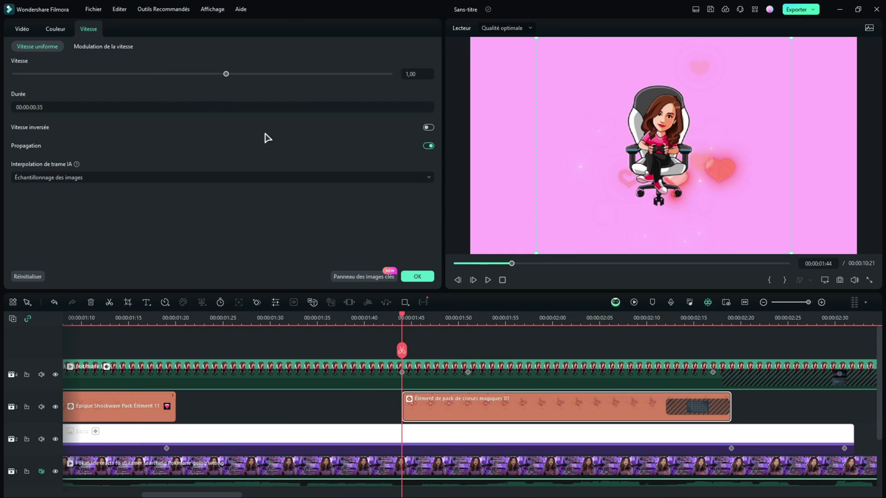
Step: Enlarge the heart sticker and place it and a duplicate on either side of the character
left_click(17, 30)
left_click_drag(120, 100, 177, 99)
left_click_drag(780, 200, 713, 174)
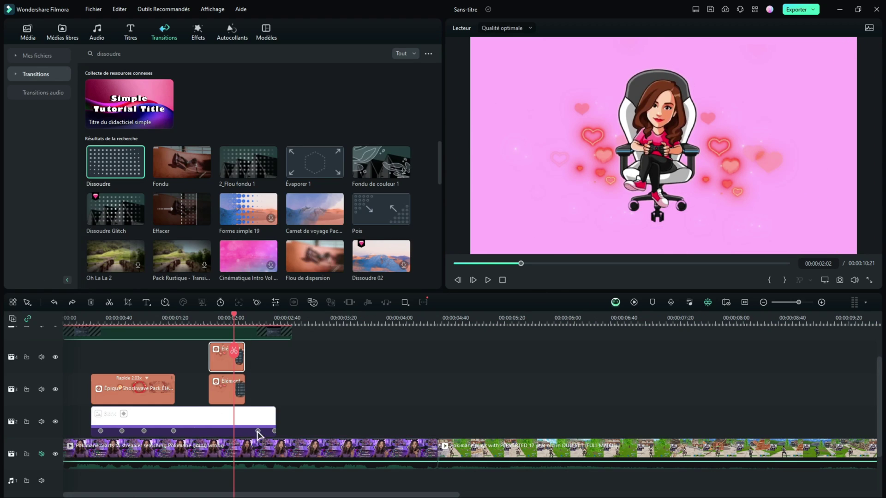
Step: Split the first stream video at 00:00:02:02 and delete its remainder so the second video follows directly
left_click(256, 456)
left_click(241, 457)
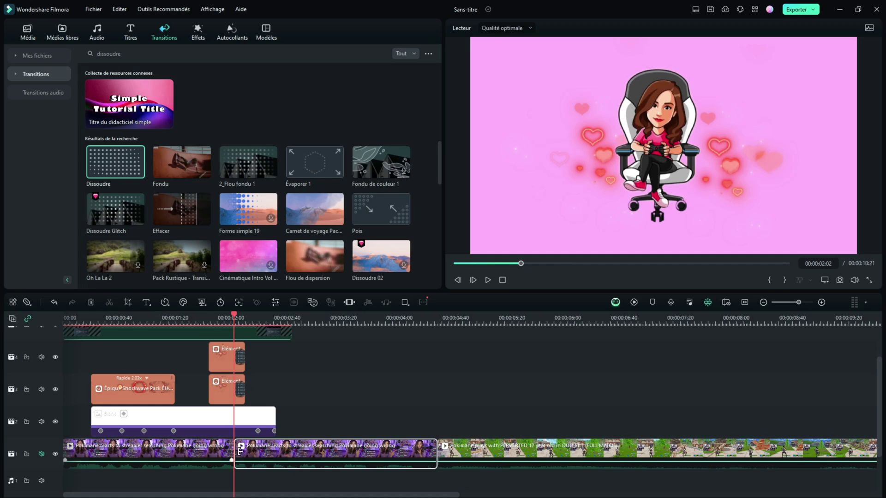
key("Delete")
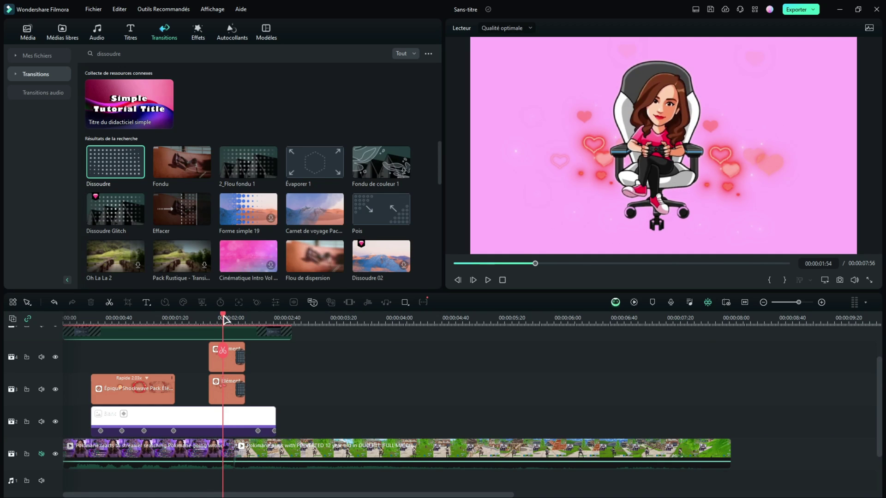
Step: Add the Whoosh Swoosh 08 - AISFX sound effect at the start of the audio track
left_click(98, 34)
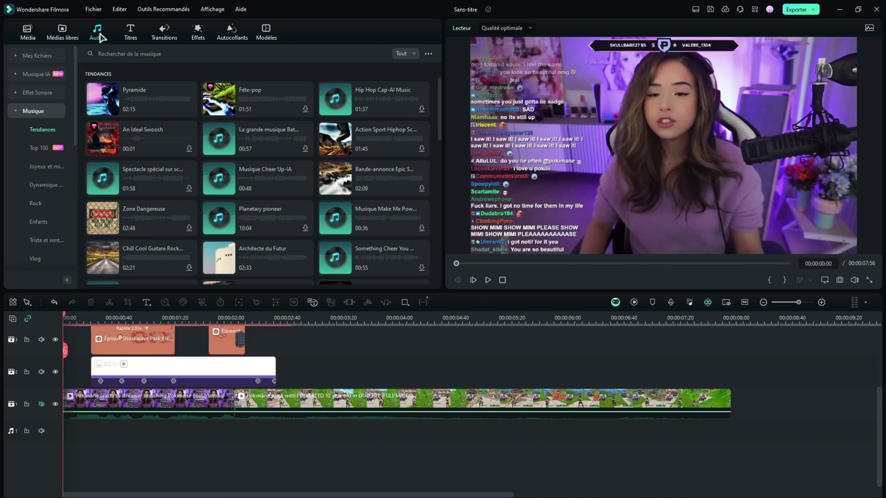
left_click(44, 92)
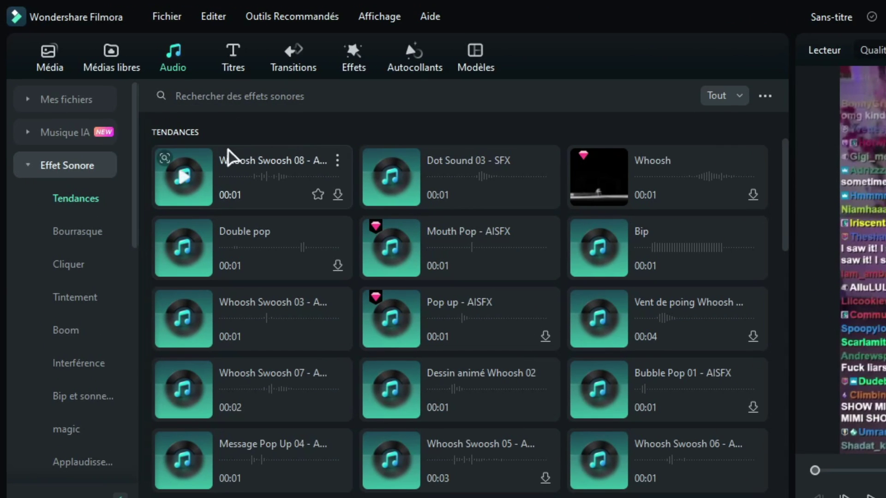
left_click_drag(249, 186, 115, 383)
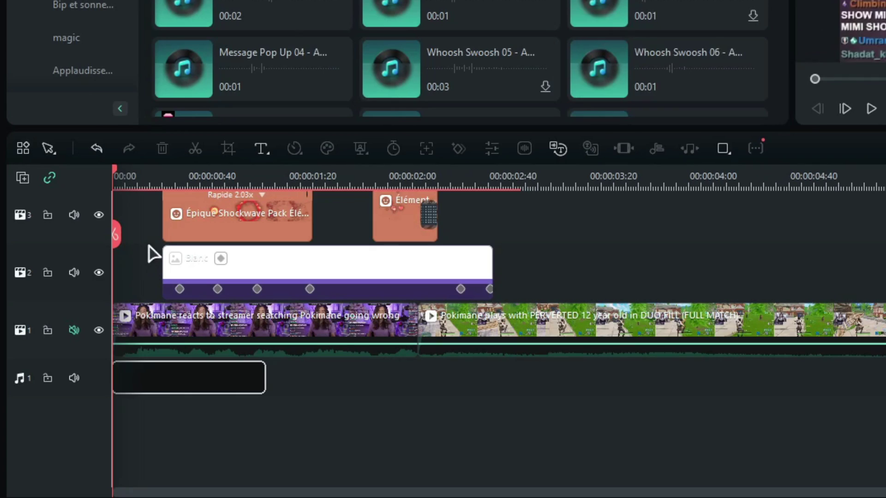
scroll(233, 192, "up", 4)
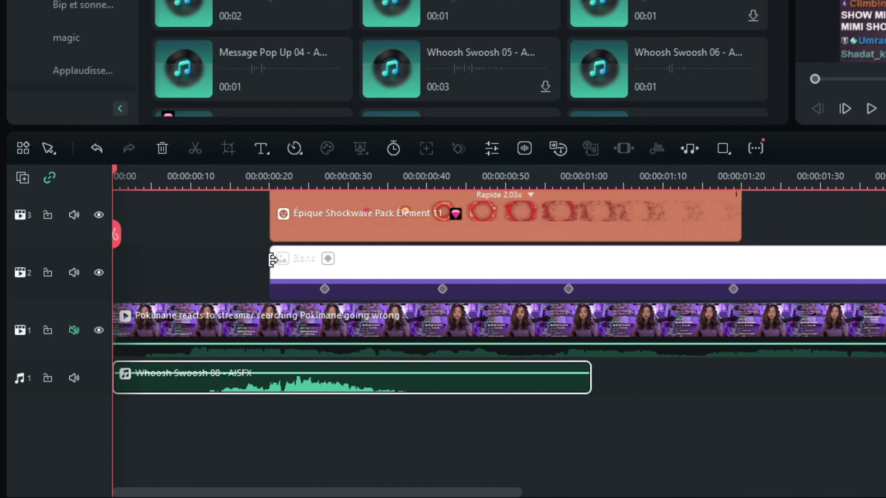
left_click_drag(215, 176, 305, 200)
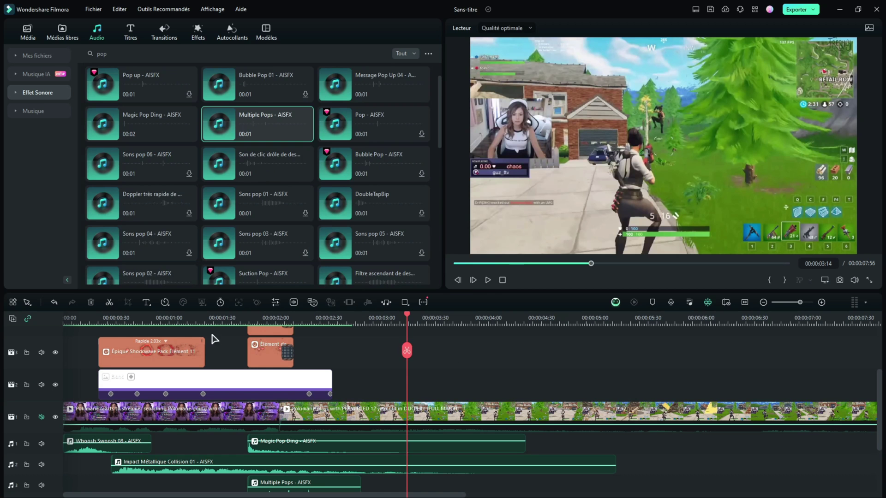
Step: Trim the end of the second stream video so that it finishes with the sound effects at 00:00:03:48
left_click_drag(100, 319, 45, 360)
left_click_drag(468, 320, 324, 320)
scroll(380, 319, "up", 2)
left_click_drag(436, 409, 306, 411)
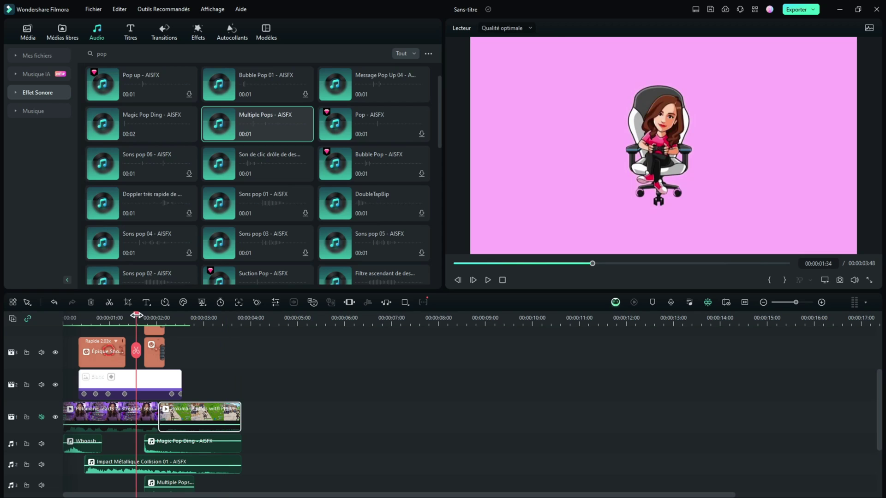
Step: Delete both stream videos from track 1 so only the transition elements and sound effects remain
left_click_drag(134, 319, 109, 321)
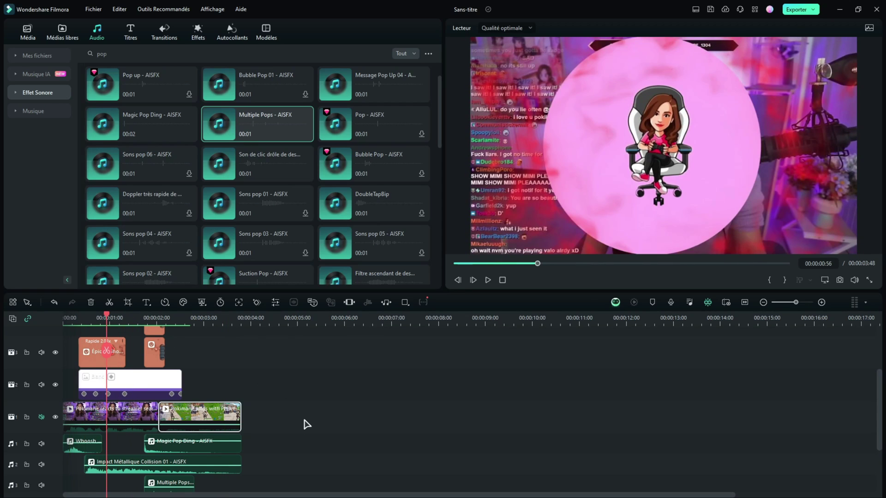
key("Delete")
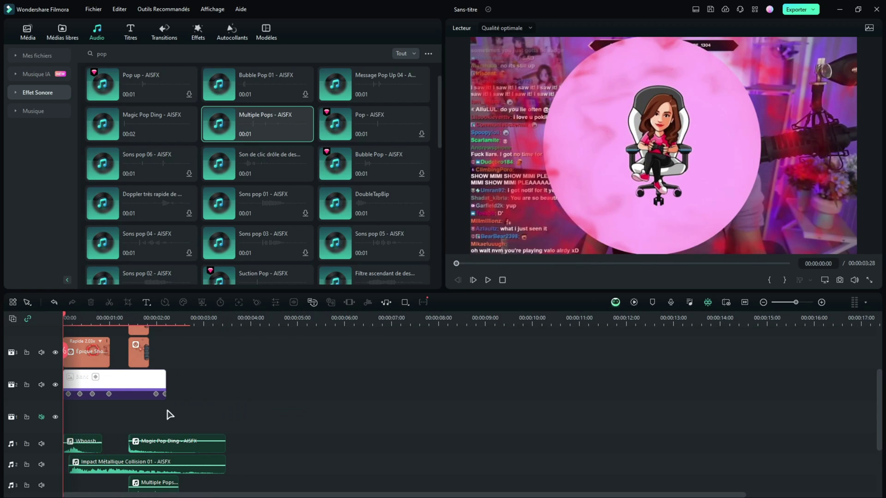
left_click_drag(139, 323, 204, 324)
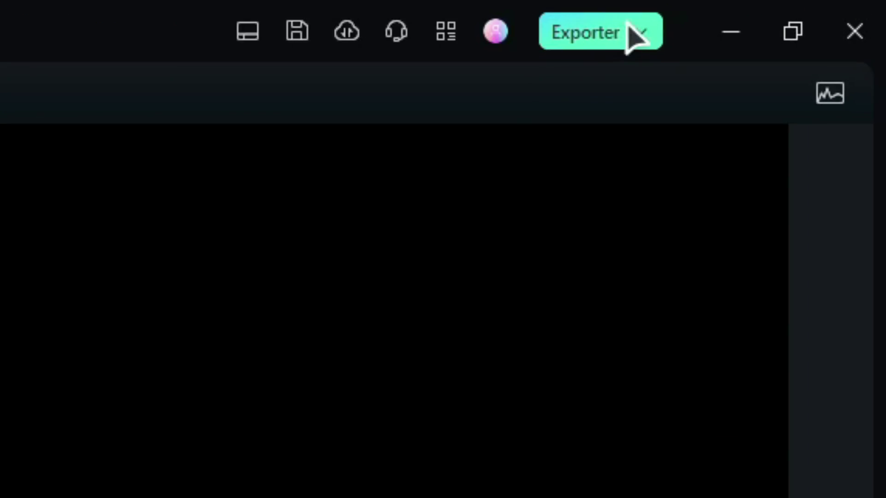
Step: Set up a local export named TRANSITION TEST POKI in GoPro Cineform format with the alpha layer enabled
left_click(809, 9)
left_click(582, 38)
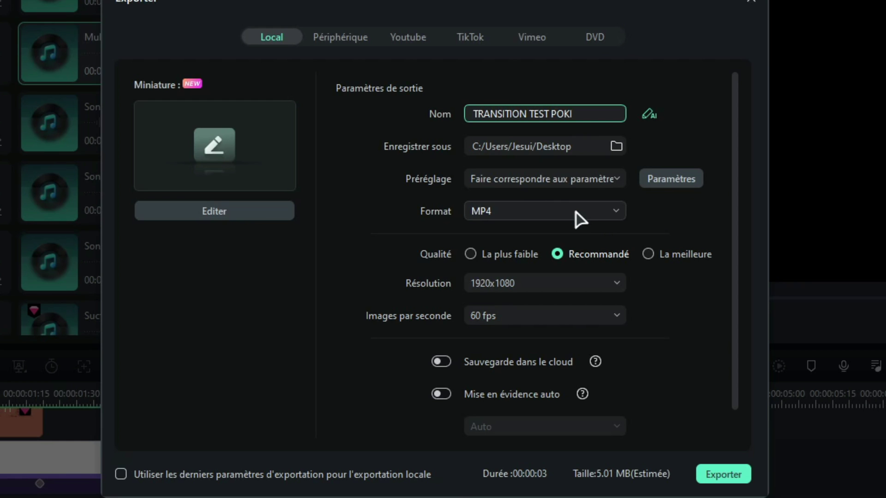
left_click(564, 216)
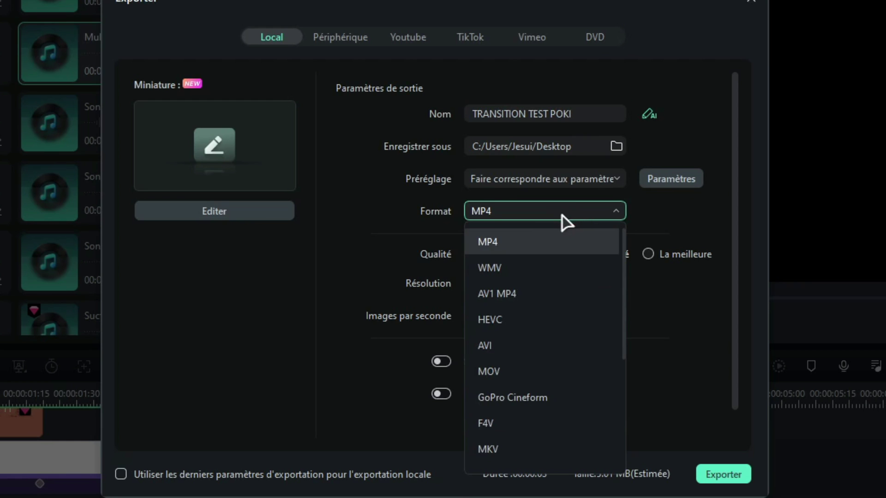
left_click(528, 398)
left_click(444, 372)
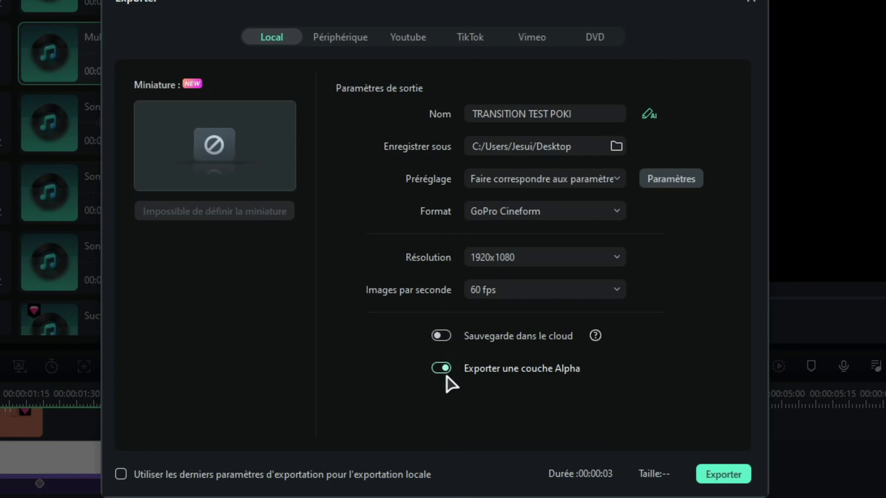
Step: Set the export resolution to 1920x1080 and the frame rate to 60 fps, and export the transition
left_click(542, 262)
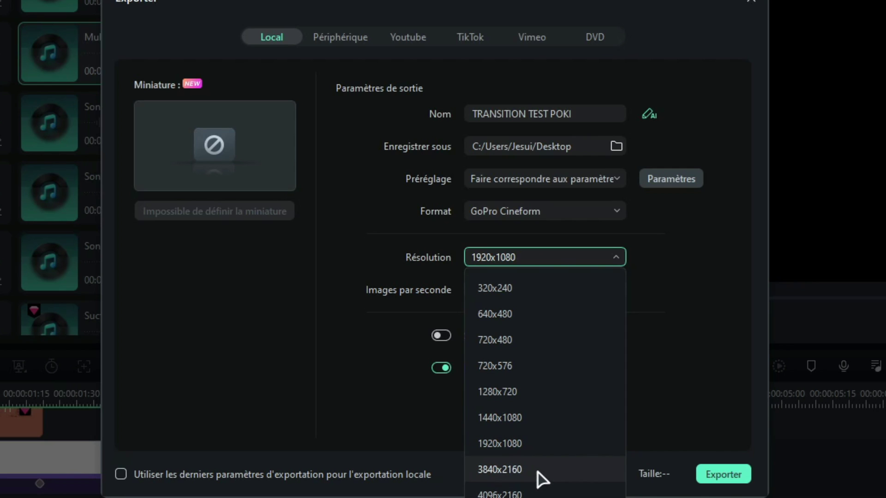
left_click(531, 450)
left_click(586, 291)
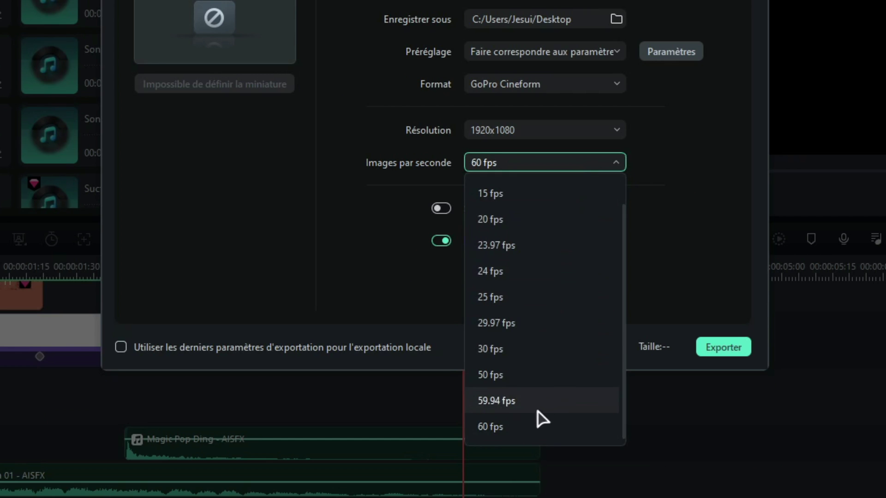
left_click(535, 428)
left_click(723, 347)
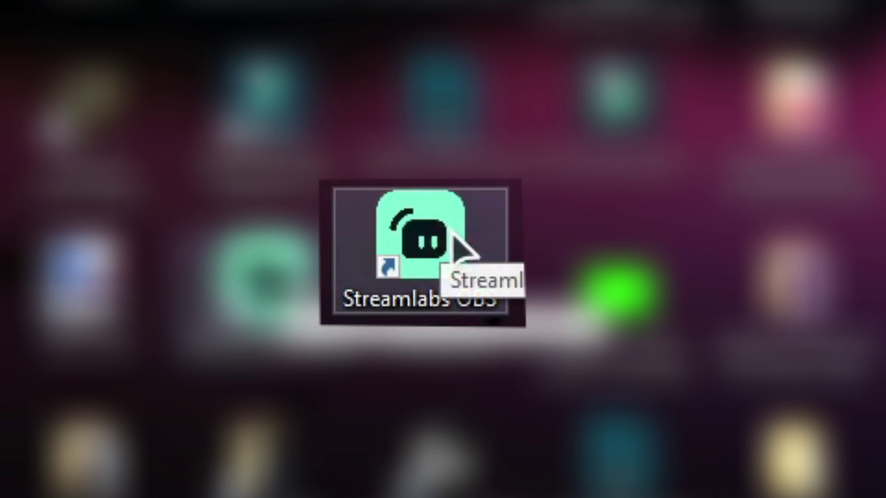
Step: Switch to OBS and examine the Stinger transition's properties, including its video file and transition point
double_click(454, 236)
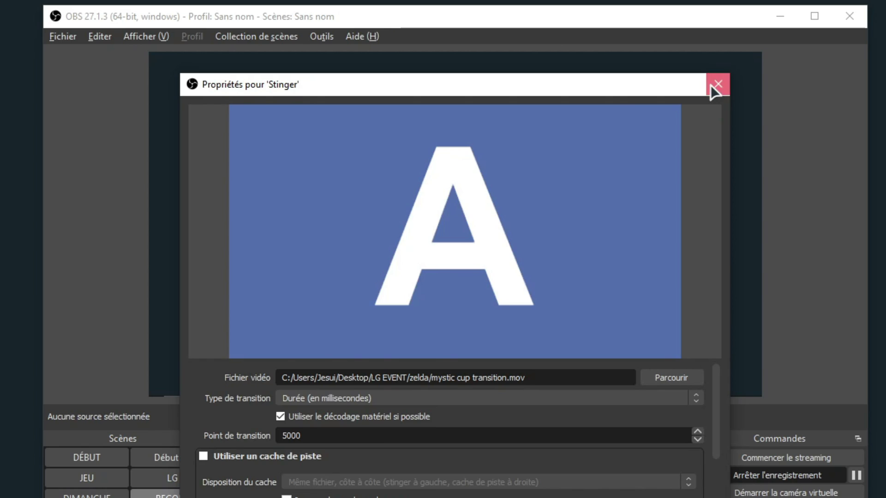
left_click(713, 88)
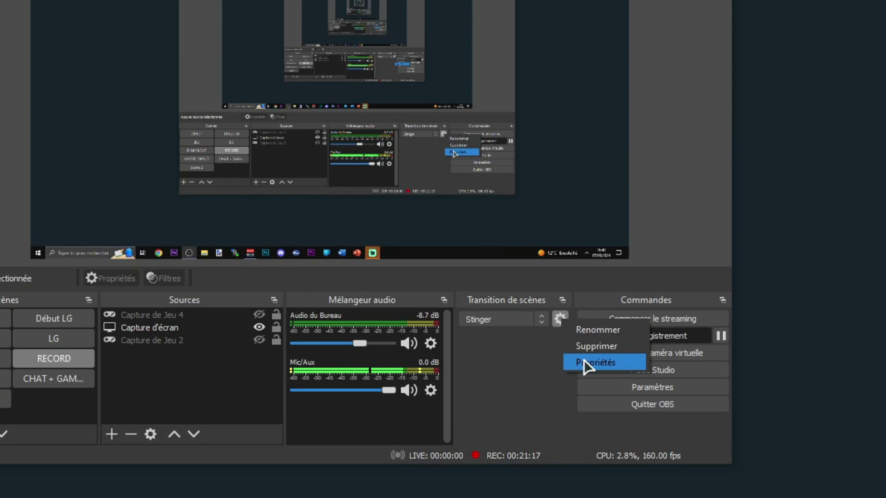
left_click(585, 362)
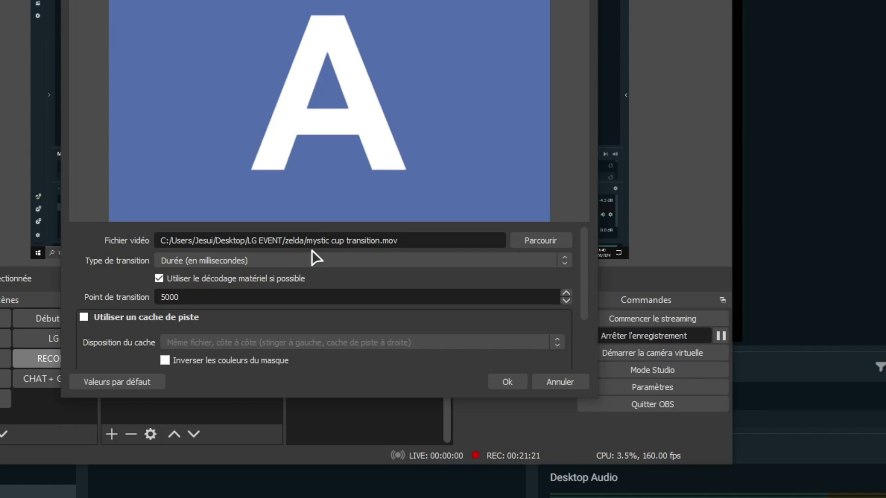
left_click_drag(222, 297, 129, 297)
scroll(140, 331, "down", 3)
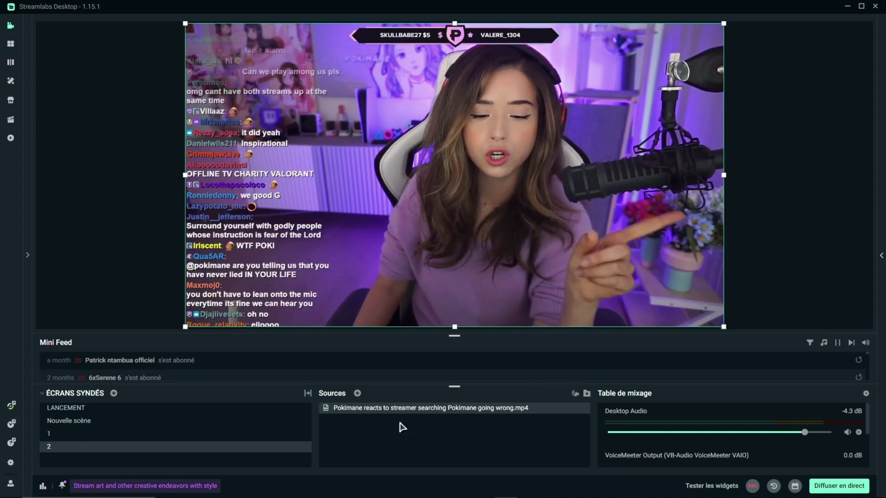
Step: In Streamlabs Desktop, activate scene 1 and add a Stinger scene transition named POKI using the TRANSITION TEST POKI video
left_click(49, 446)
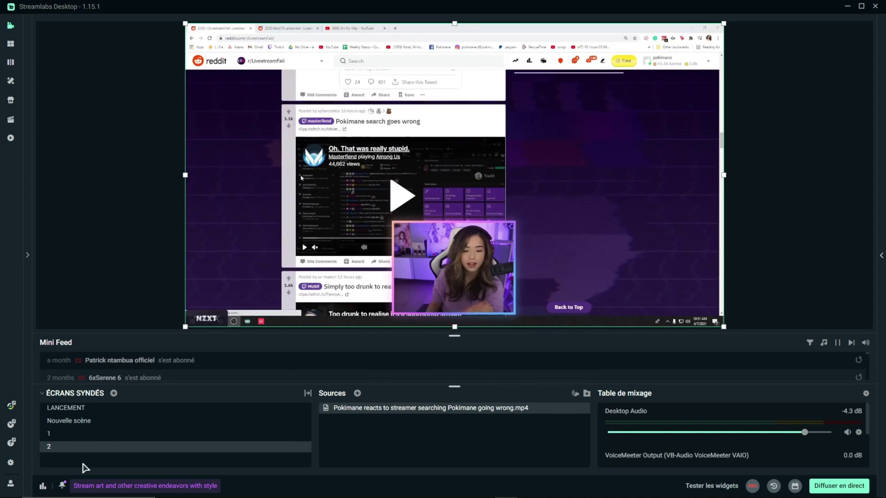
left_click(70, 435)
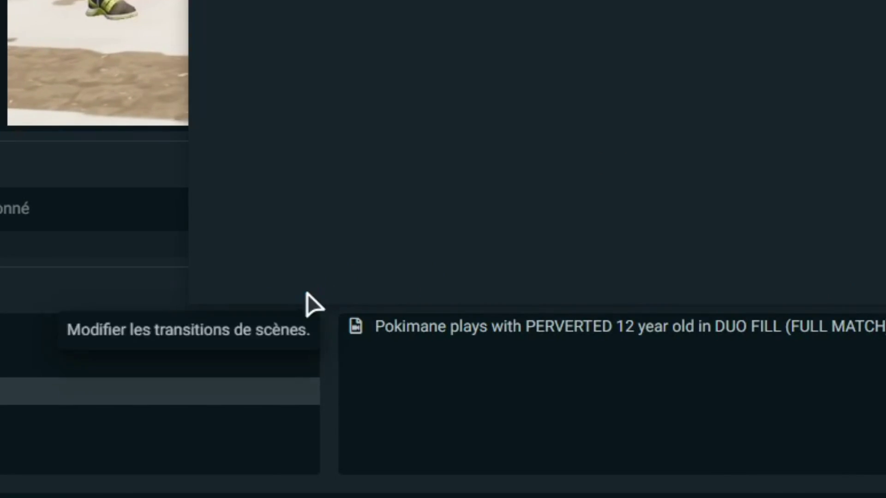
left_click(310, 291)
left_click(577, 152)
triple_click(447, 60)
type("POKI")
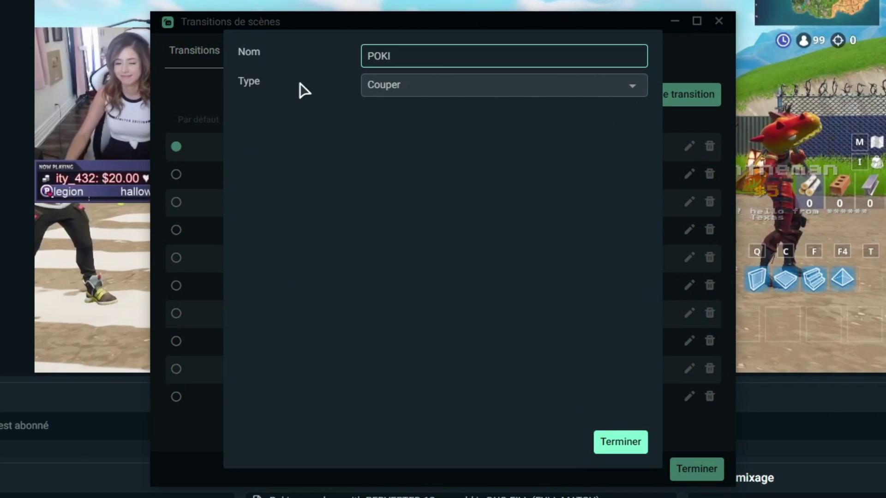
left_click(424, 92)
left_click(401, 284)
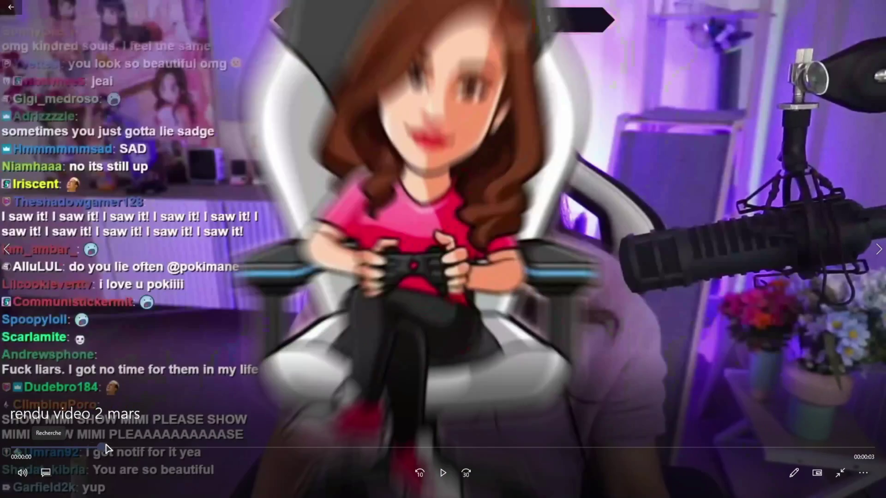
Step: Set the POKI transition's transition point to 1 and save the transition
left_click_drag(106, 448, 394, 439)
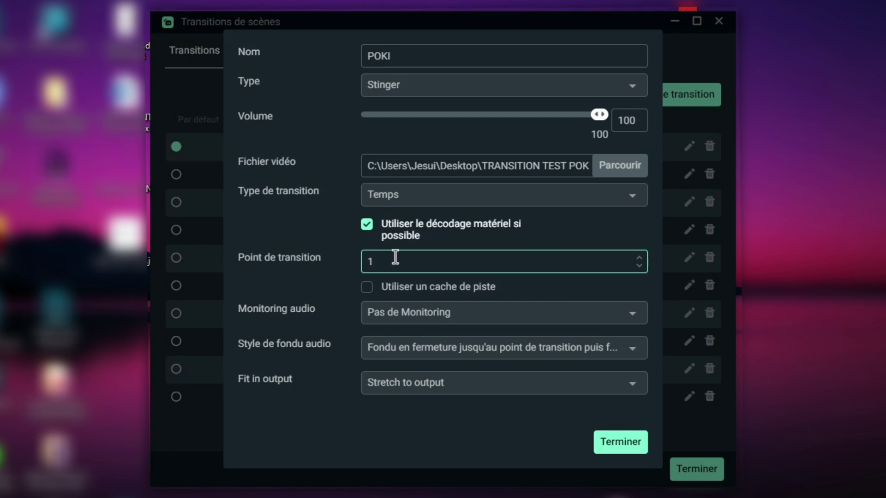
left_click(277, 252)
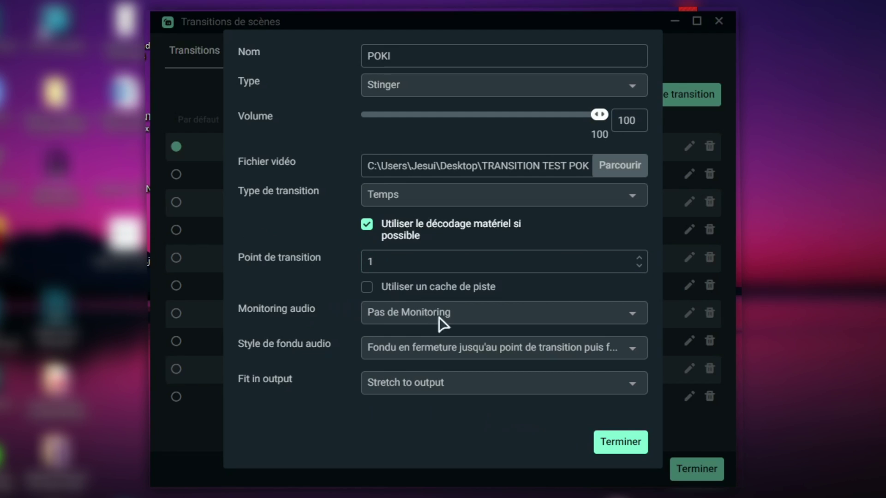
left_click(615, 444)
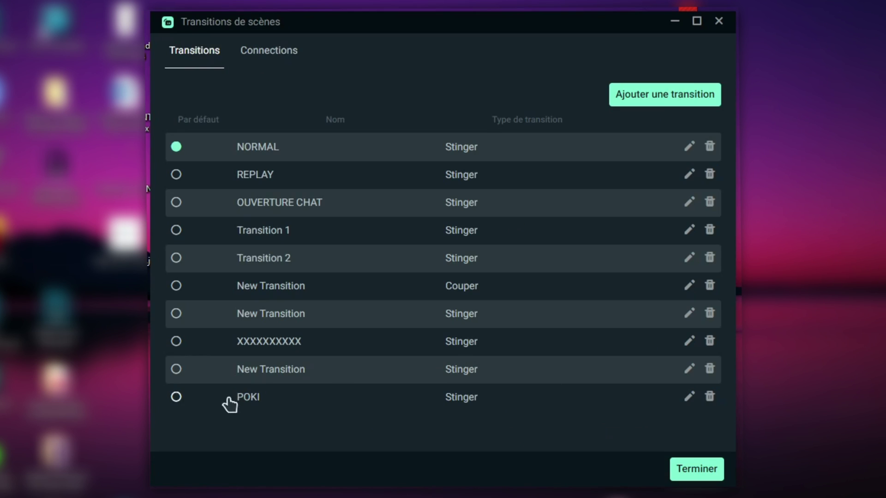
Step: Add a transition connection from scene 1 to scene 2 using POKI
left_click(267, 60)
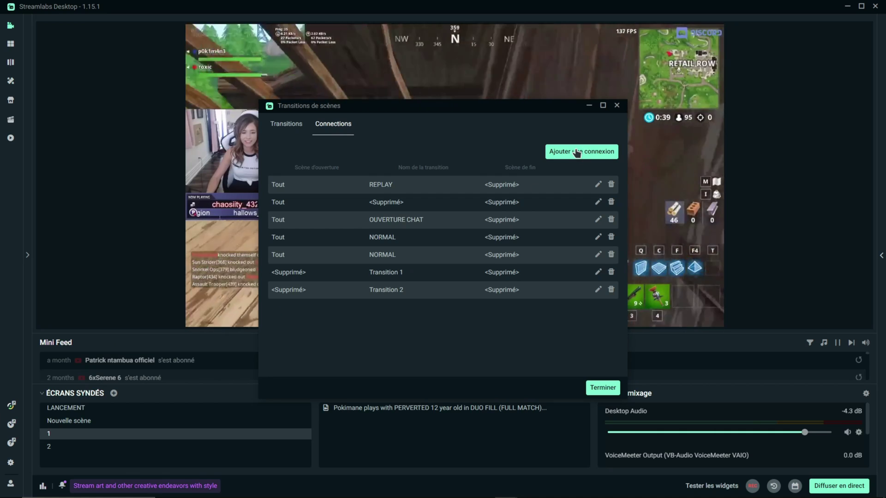
left_click(660, 94)
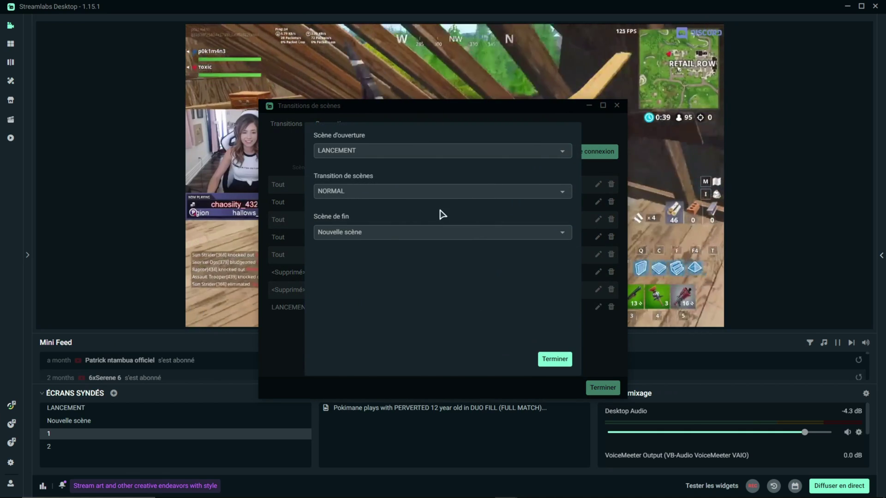
left_click(314, 95)
left_click(332, 220)
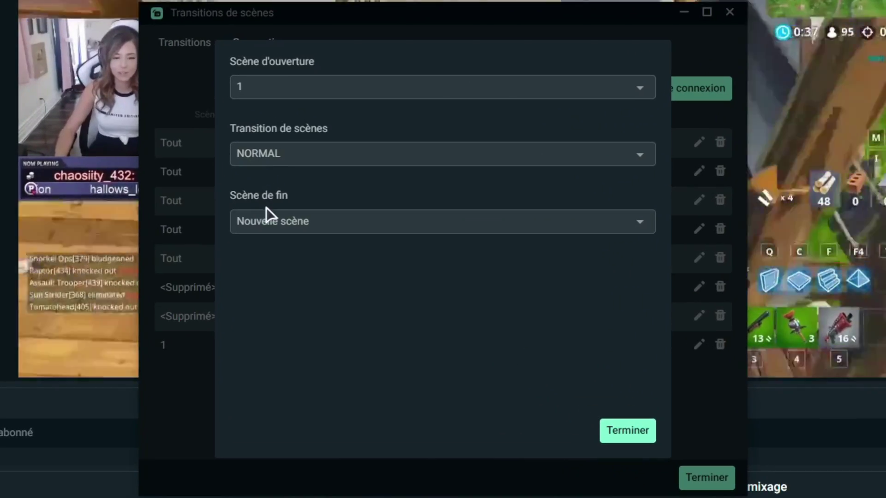
left_click(335, 229)
left_click(332, 318)
left_click(265, 155)
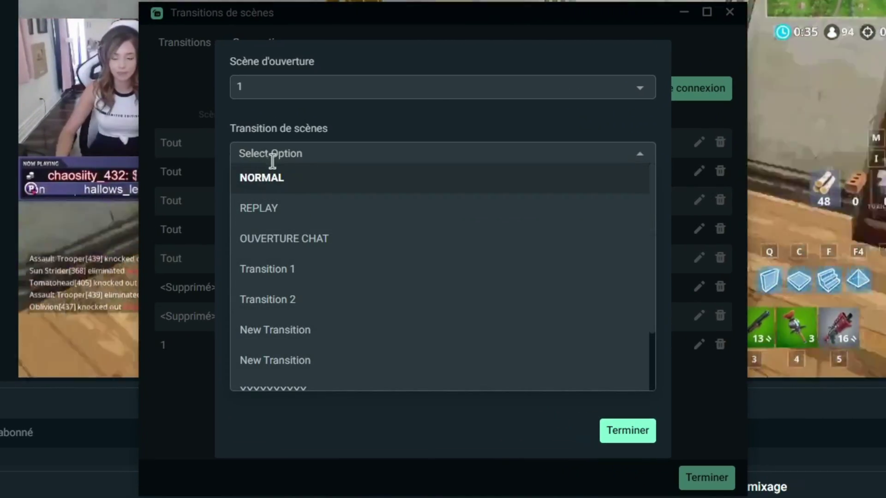
scroll(308, 311, "down", 3)
left_click(281, 378)
left_click(628, 430)
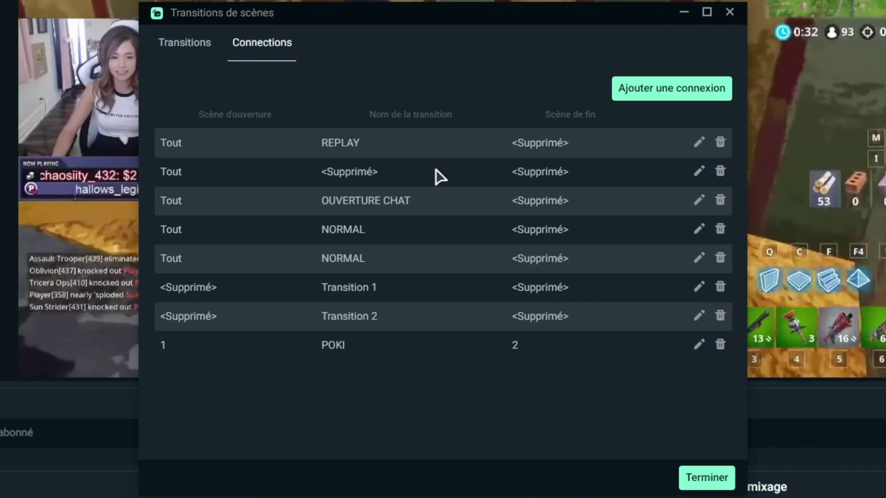
Step: Add a transition connection from scene 2 to scene 1 using POKI and close the scene transition settings
left_click(661, 87)
left_click(267, 88)
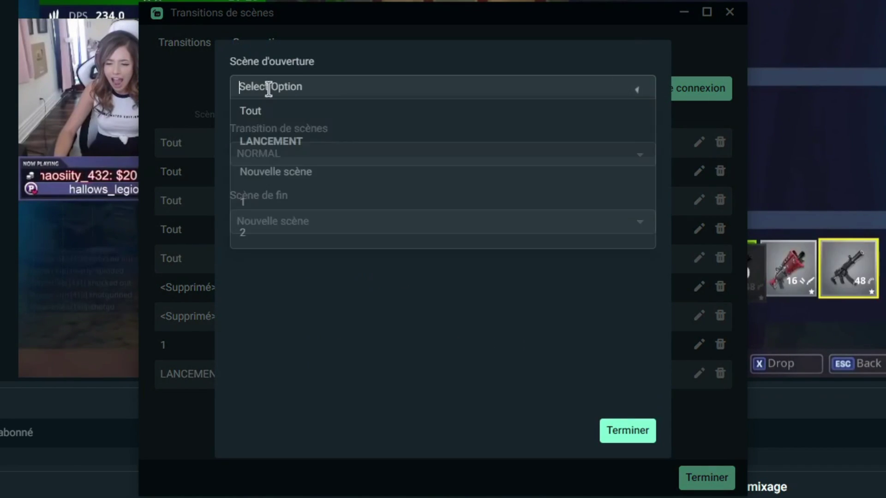
left_click(253, 233)
left_click(255, 222)
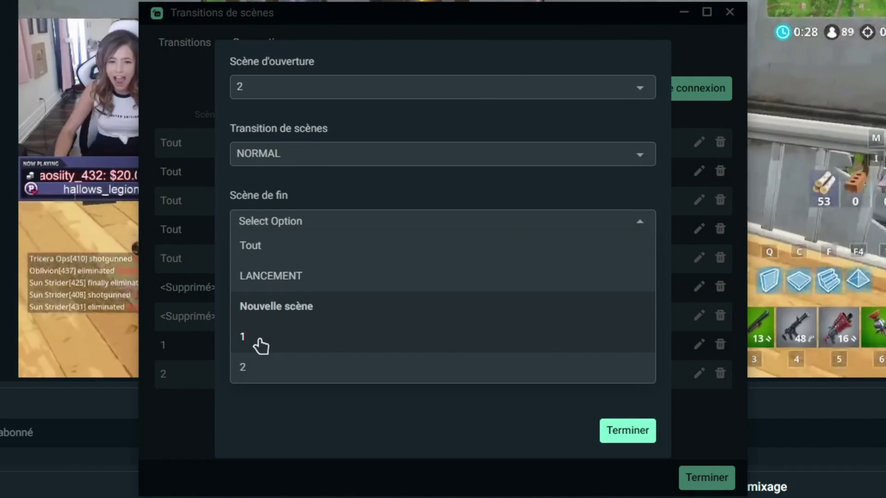
left_click(259, 342)
left_click(271, 156)
scroll(319, 374, "down", 2)
left_click(319, 374)
left_click(627, 431)
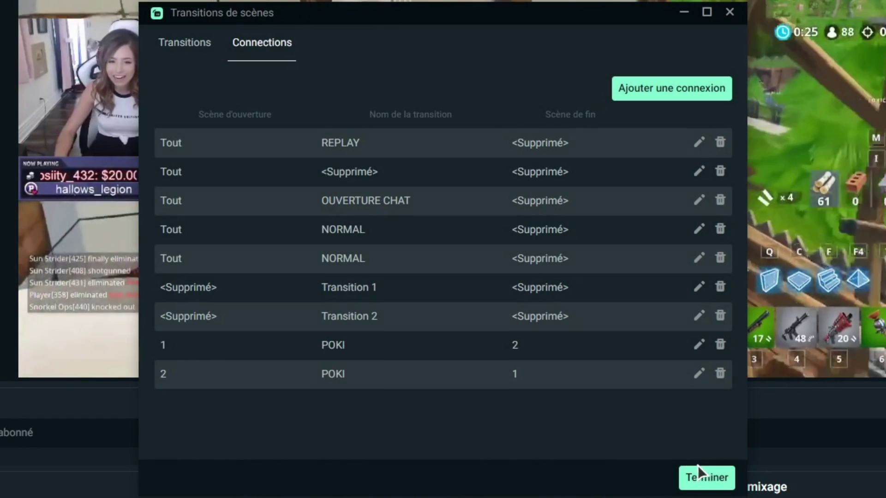
left_click(697, 476)
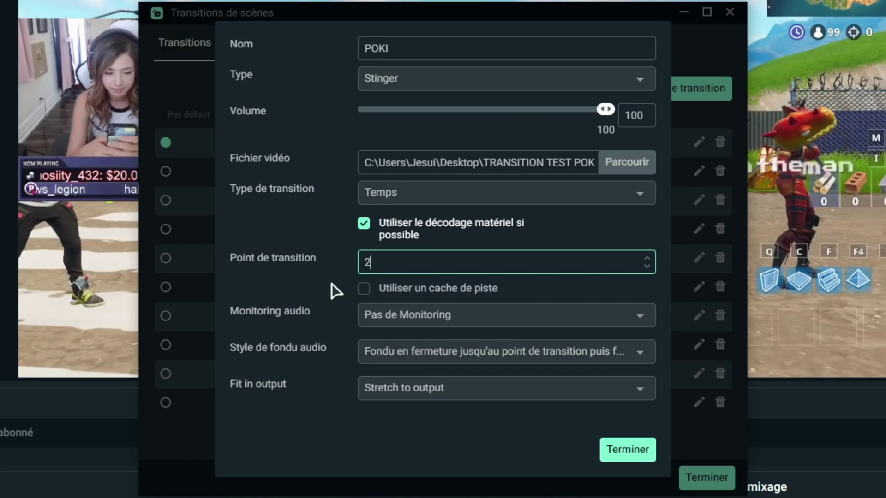
Step: Set the POKI transition's transition point to 23000, save it, and switch to scene 2 to play the transition
type("300")
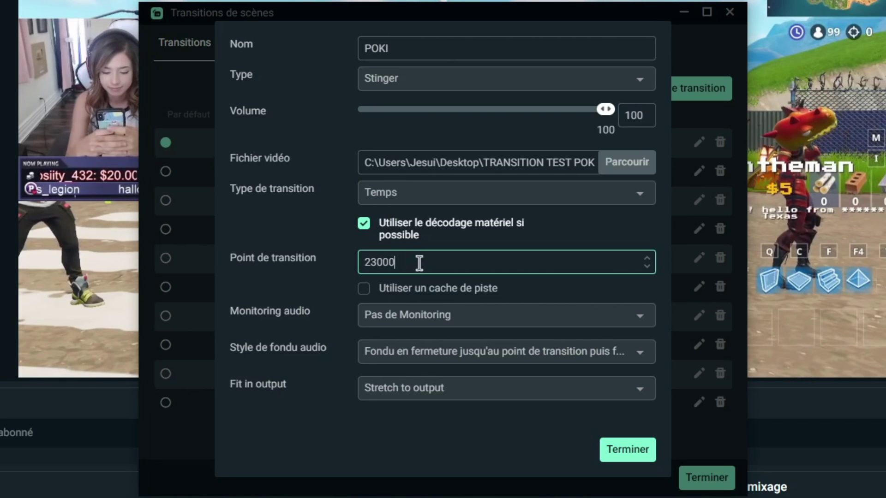
left_click(614, 453)
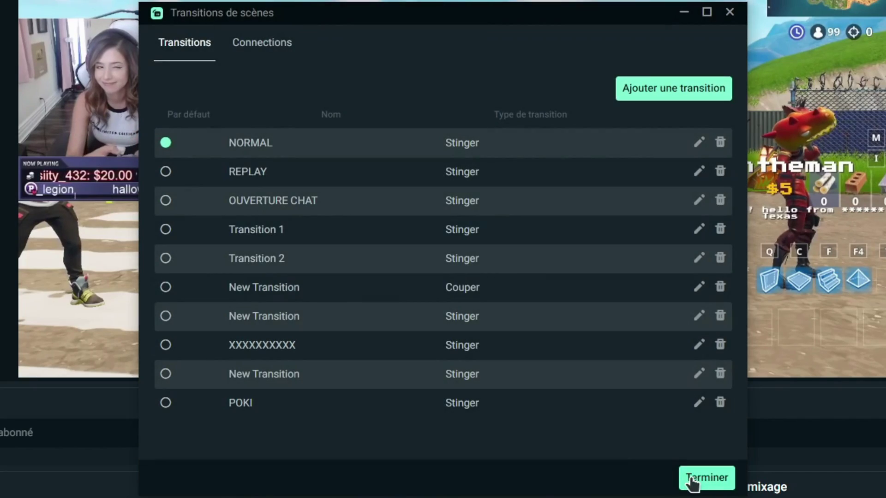
left_click(696, 478)
left_click(64, 447)
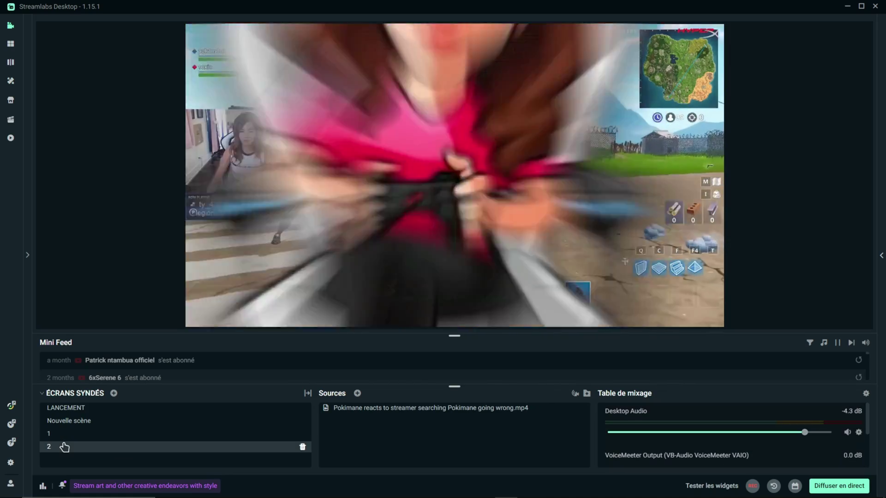